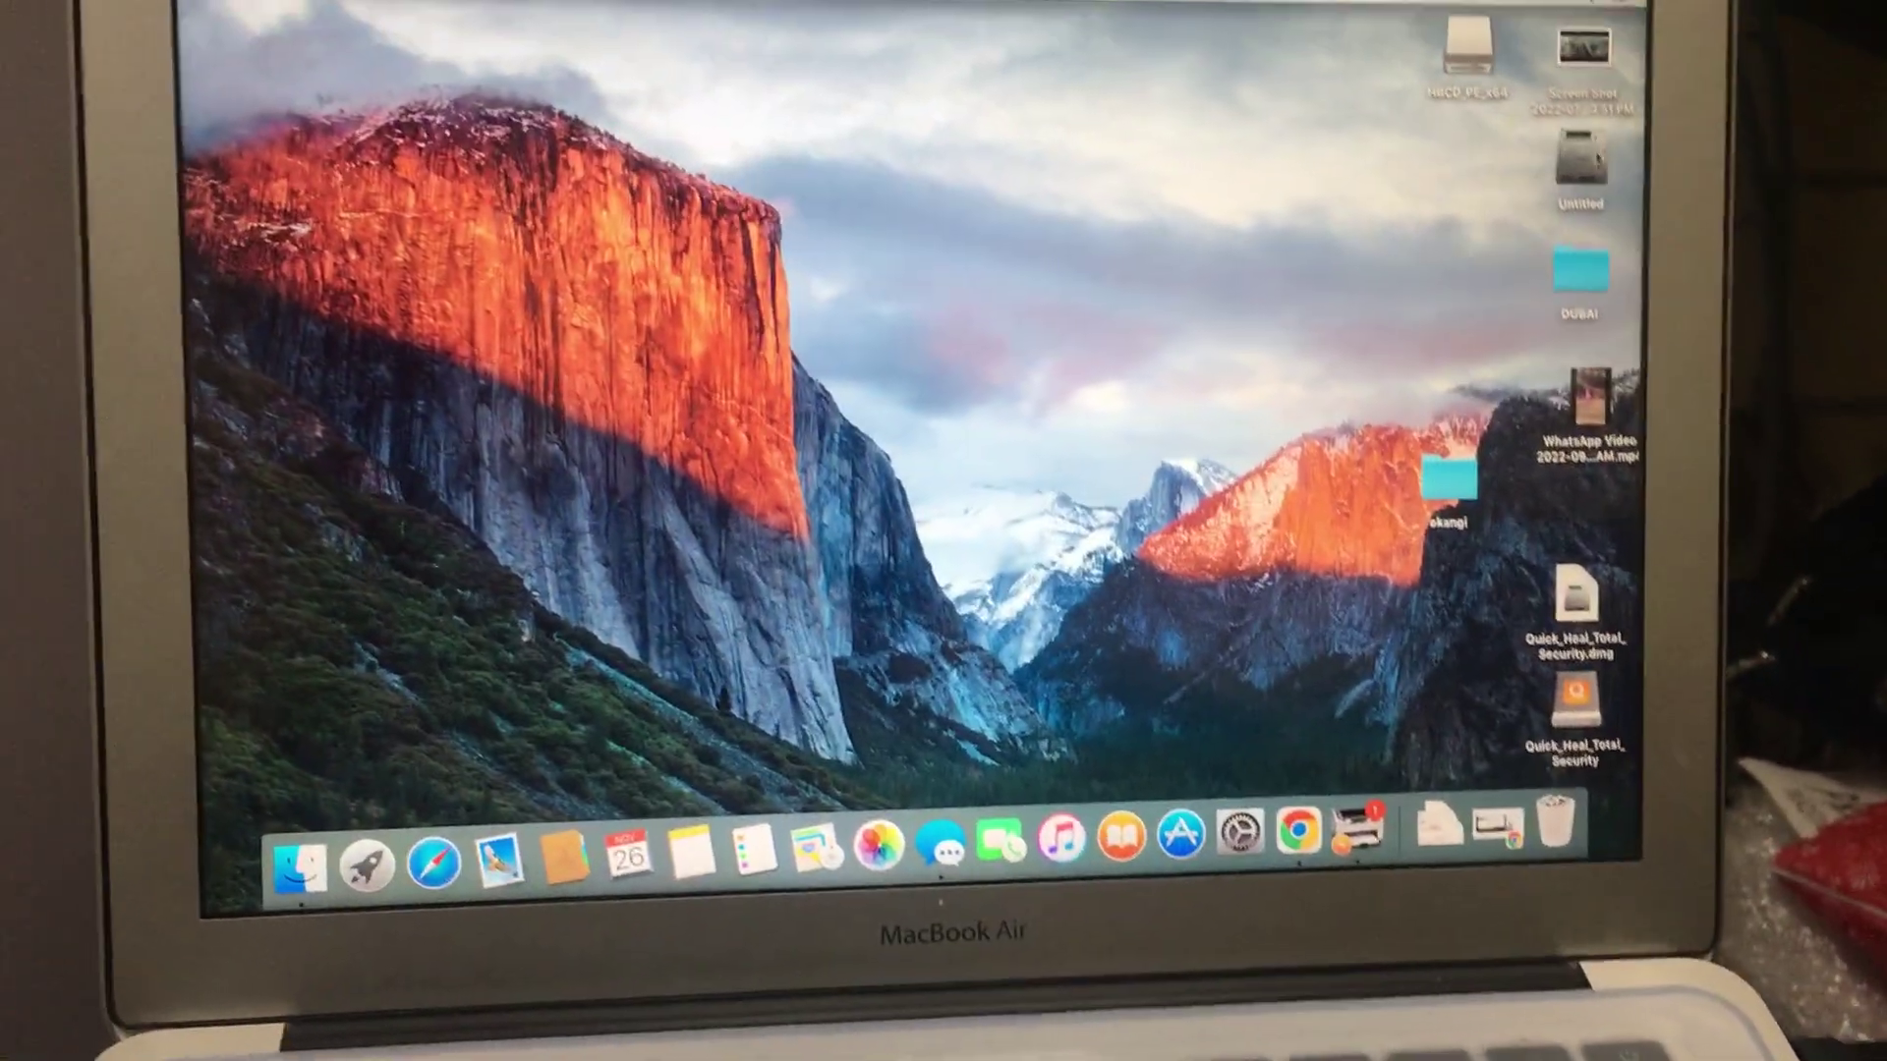
- Open the Untitled disk window and select the HBCD_PE_x64 pen drive
key("super+o")
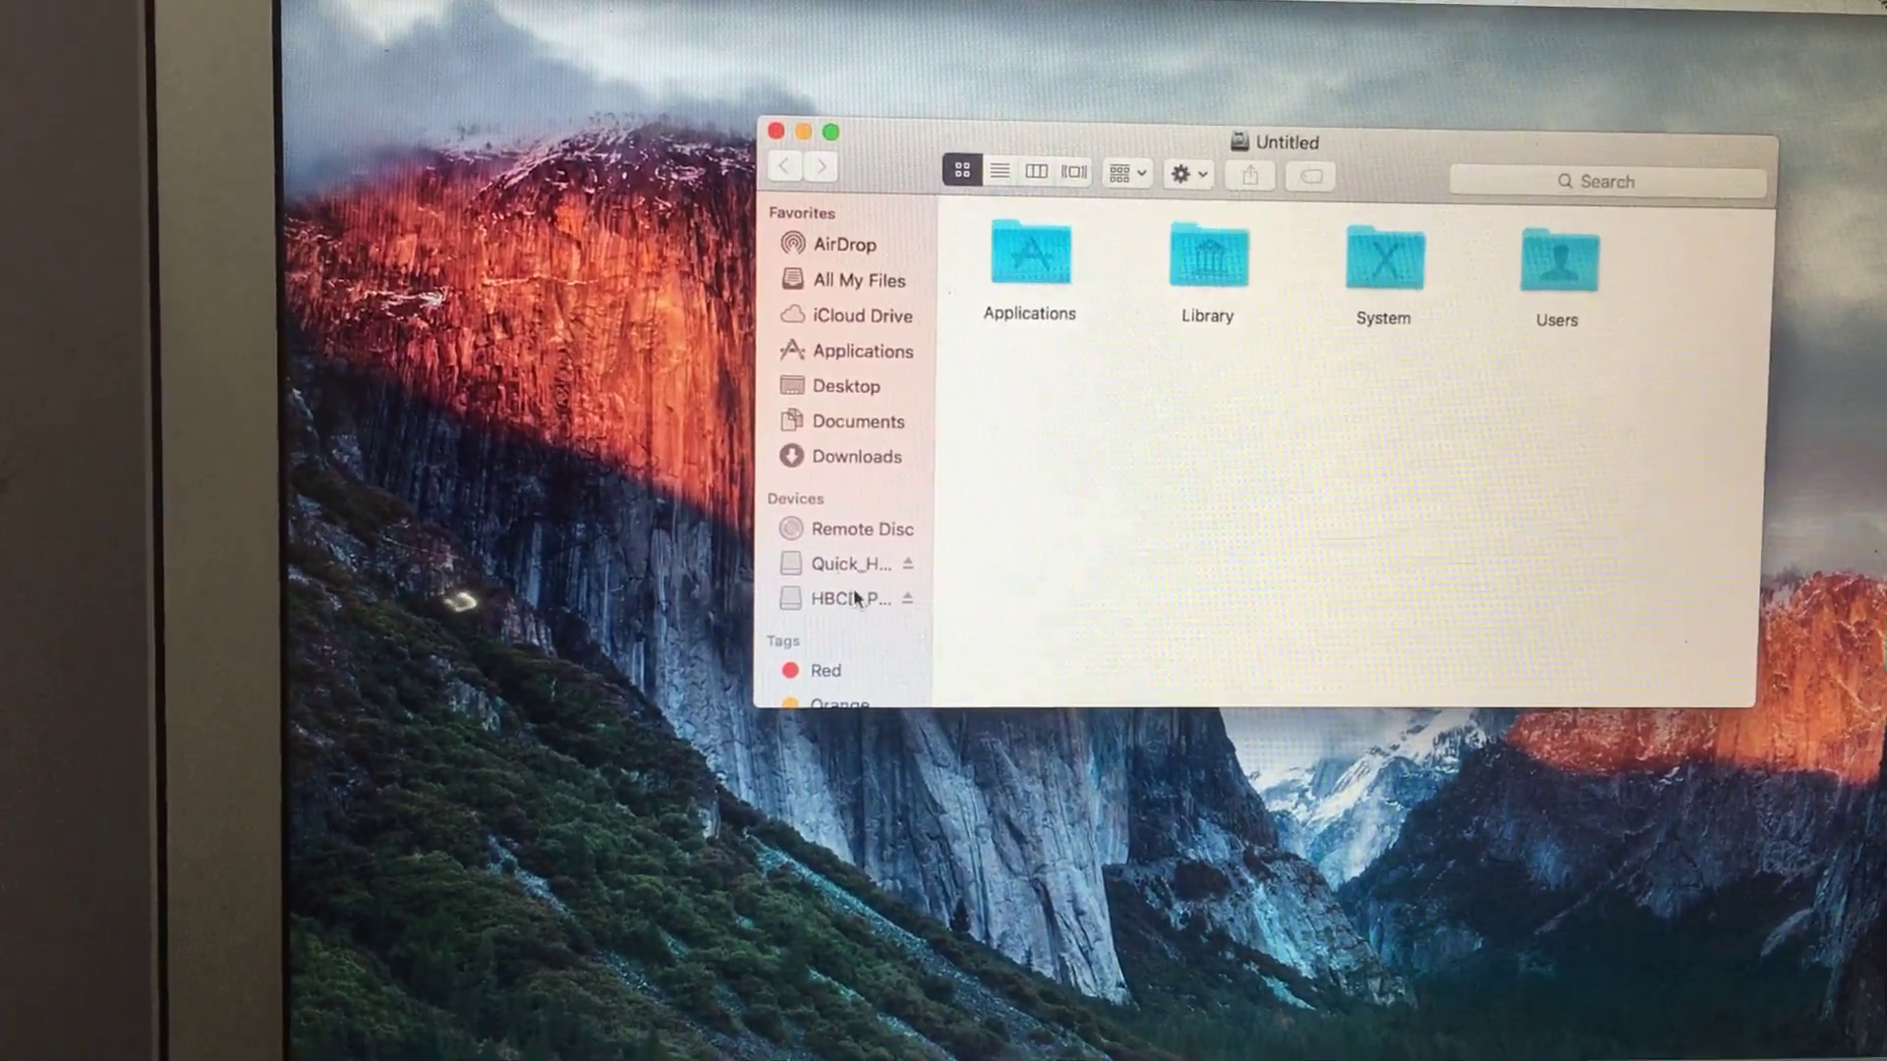
left_click(854, 598)
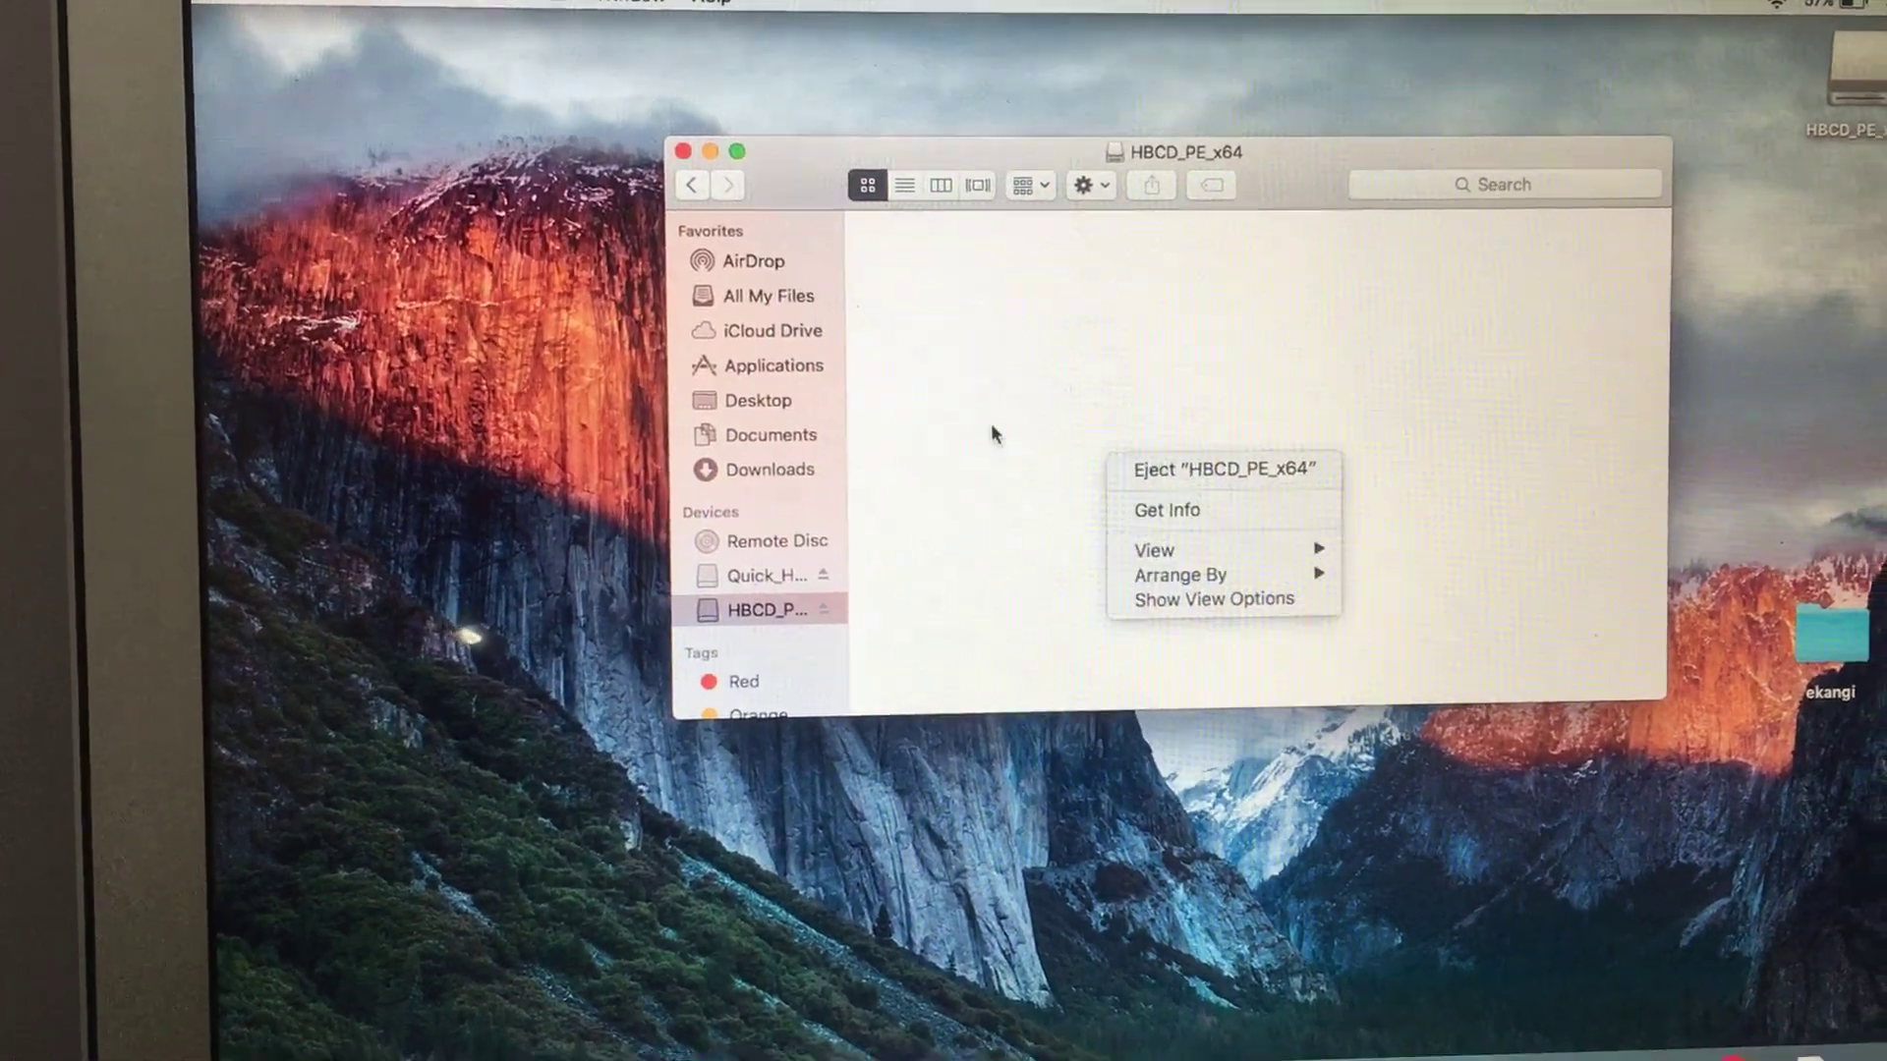
- Copy Quick_Heal_Total_Security.dmg from the desktop, finding no Paste option in the HBCD_PE_x64 window
left_click(1013, 443)
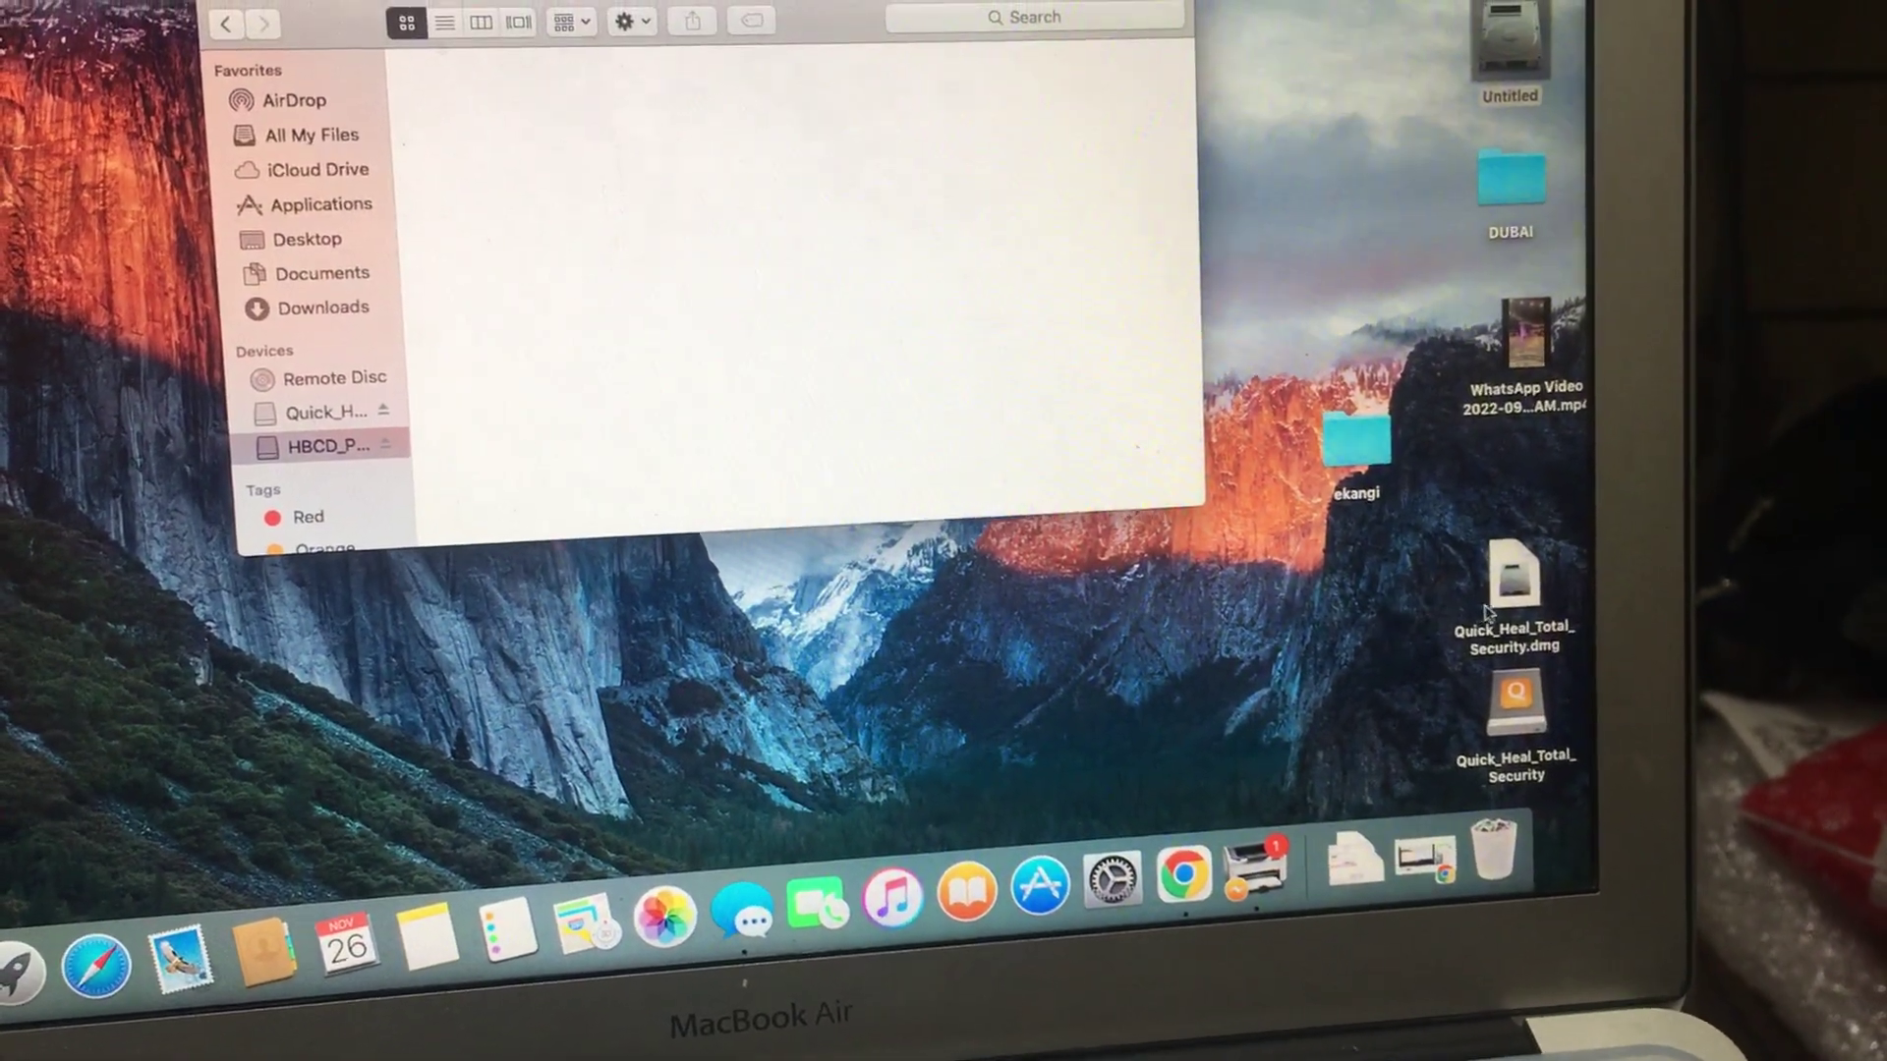
right_click(1566, 631)
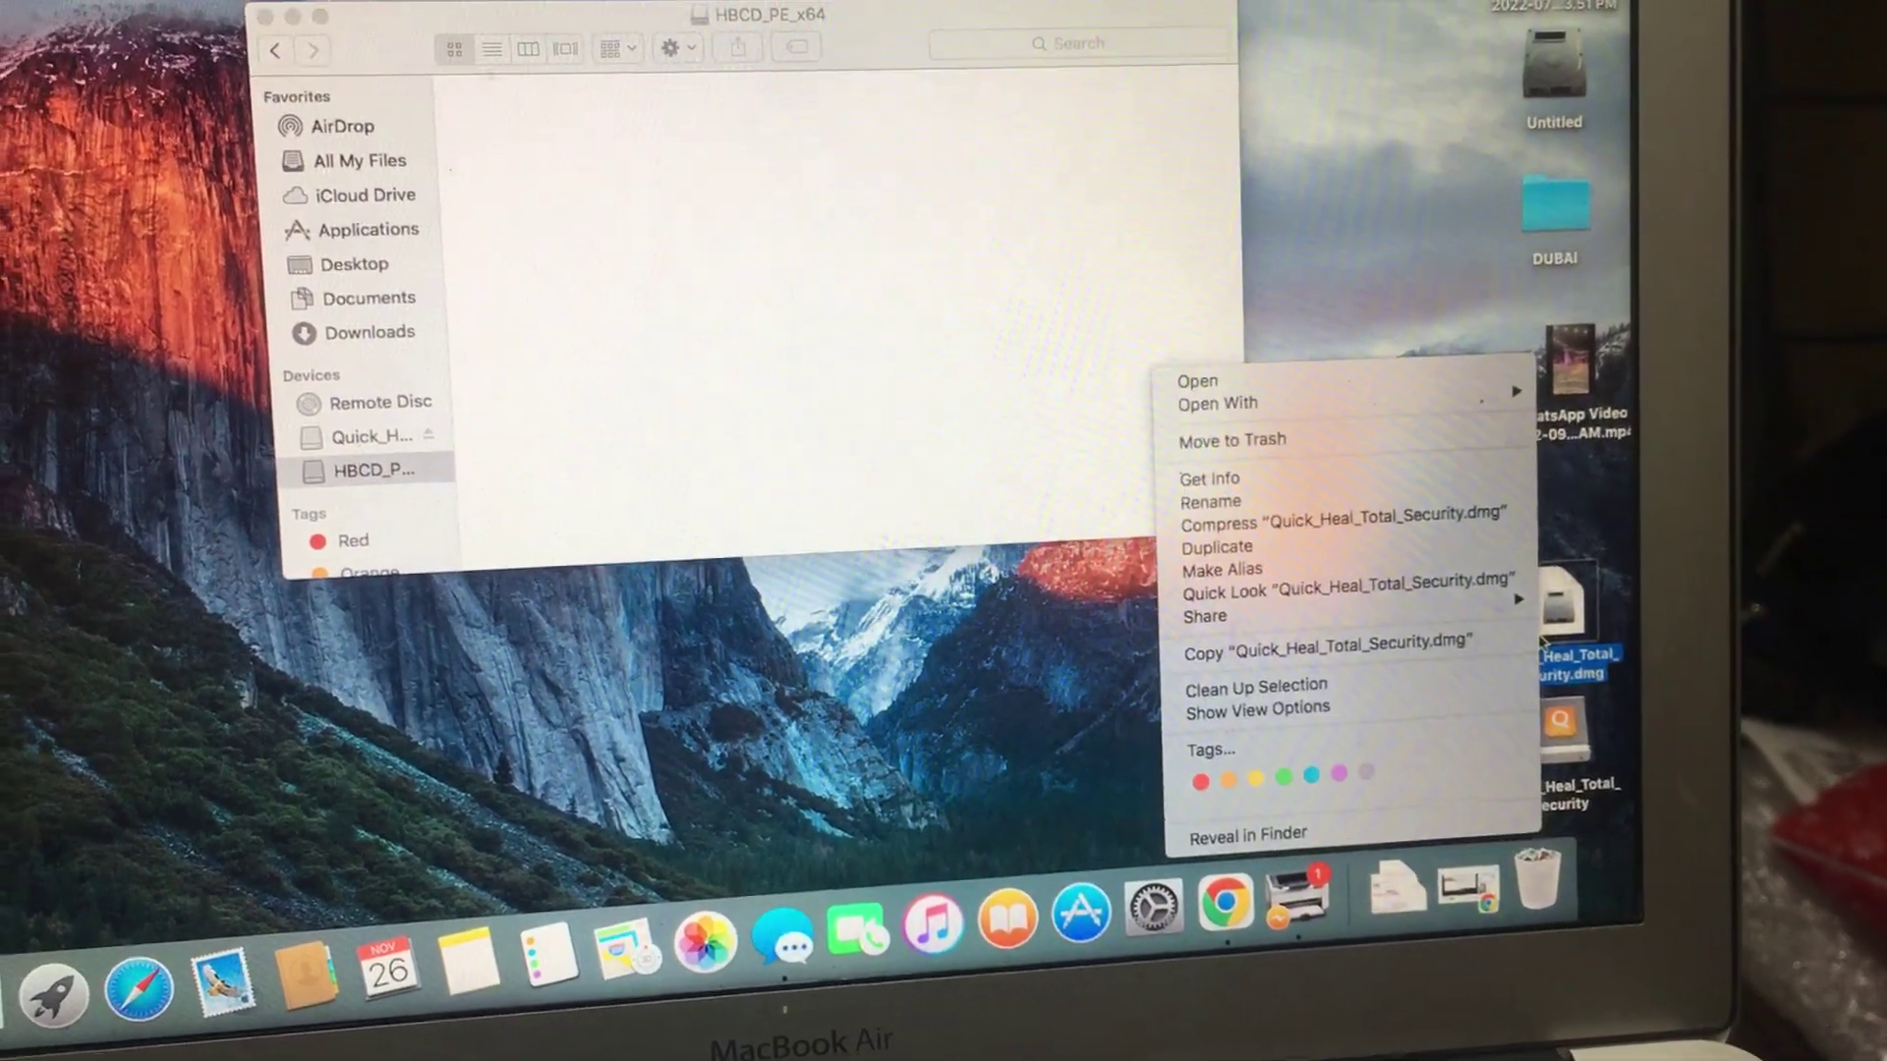
left_click(1477, 651)
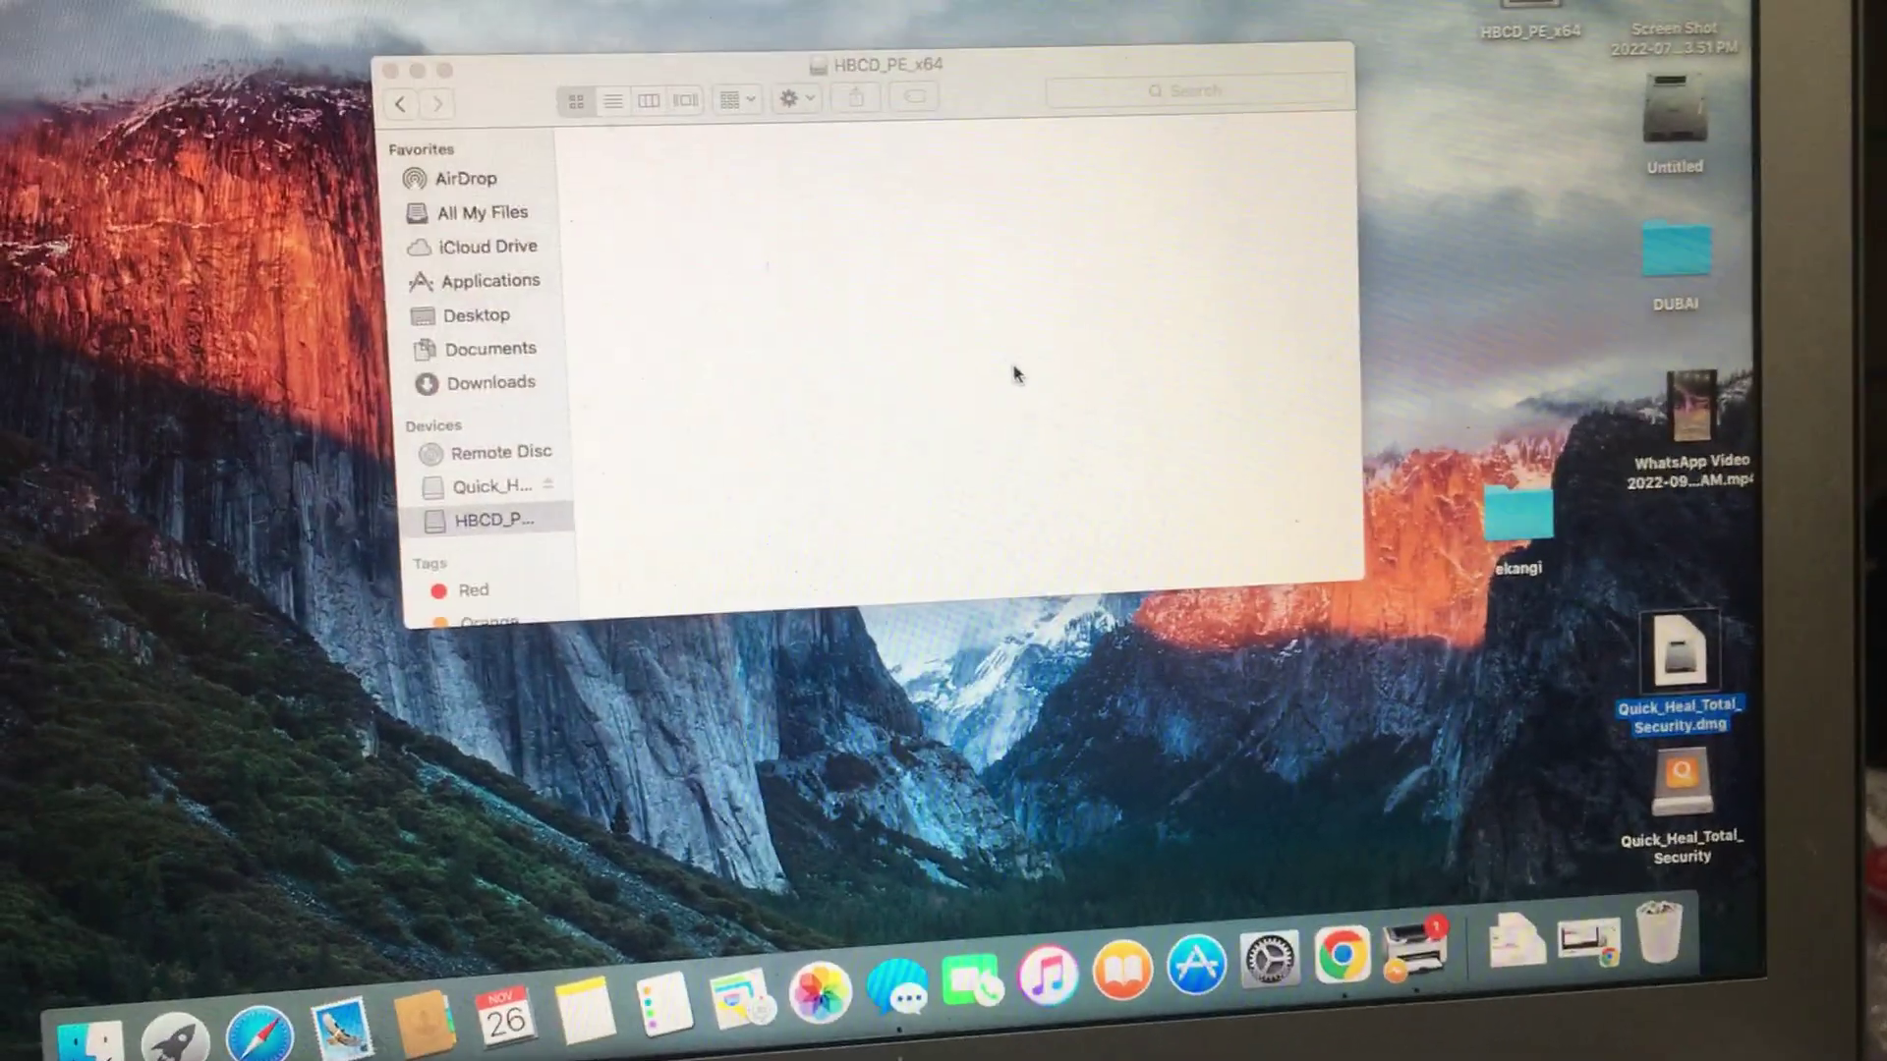
right_click(994, 421)
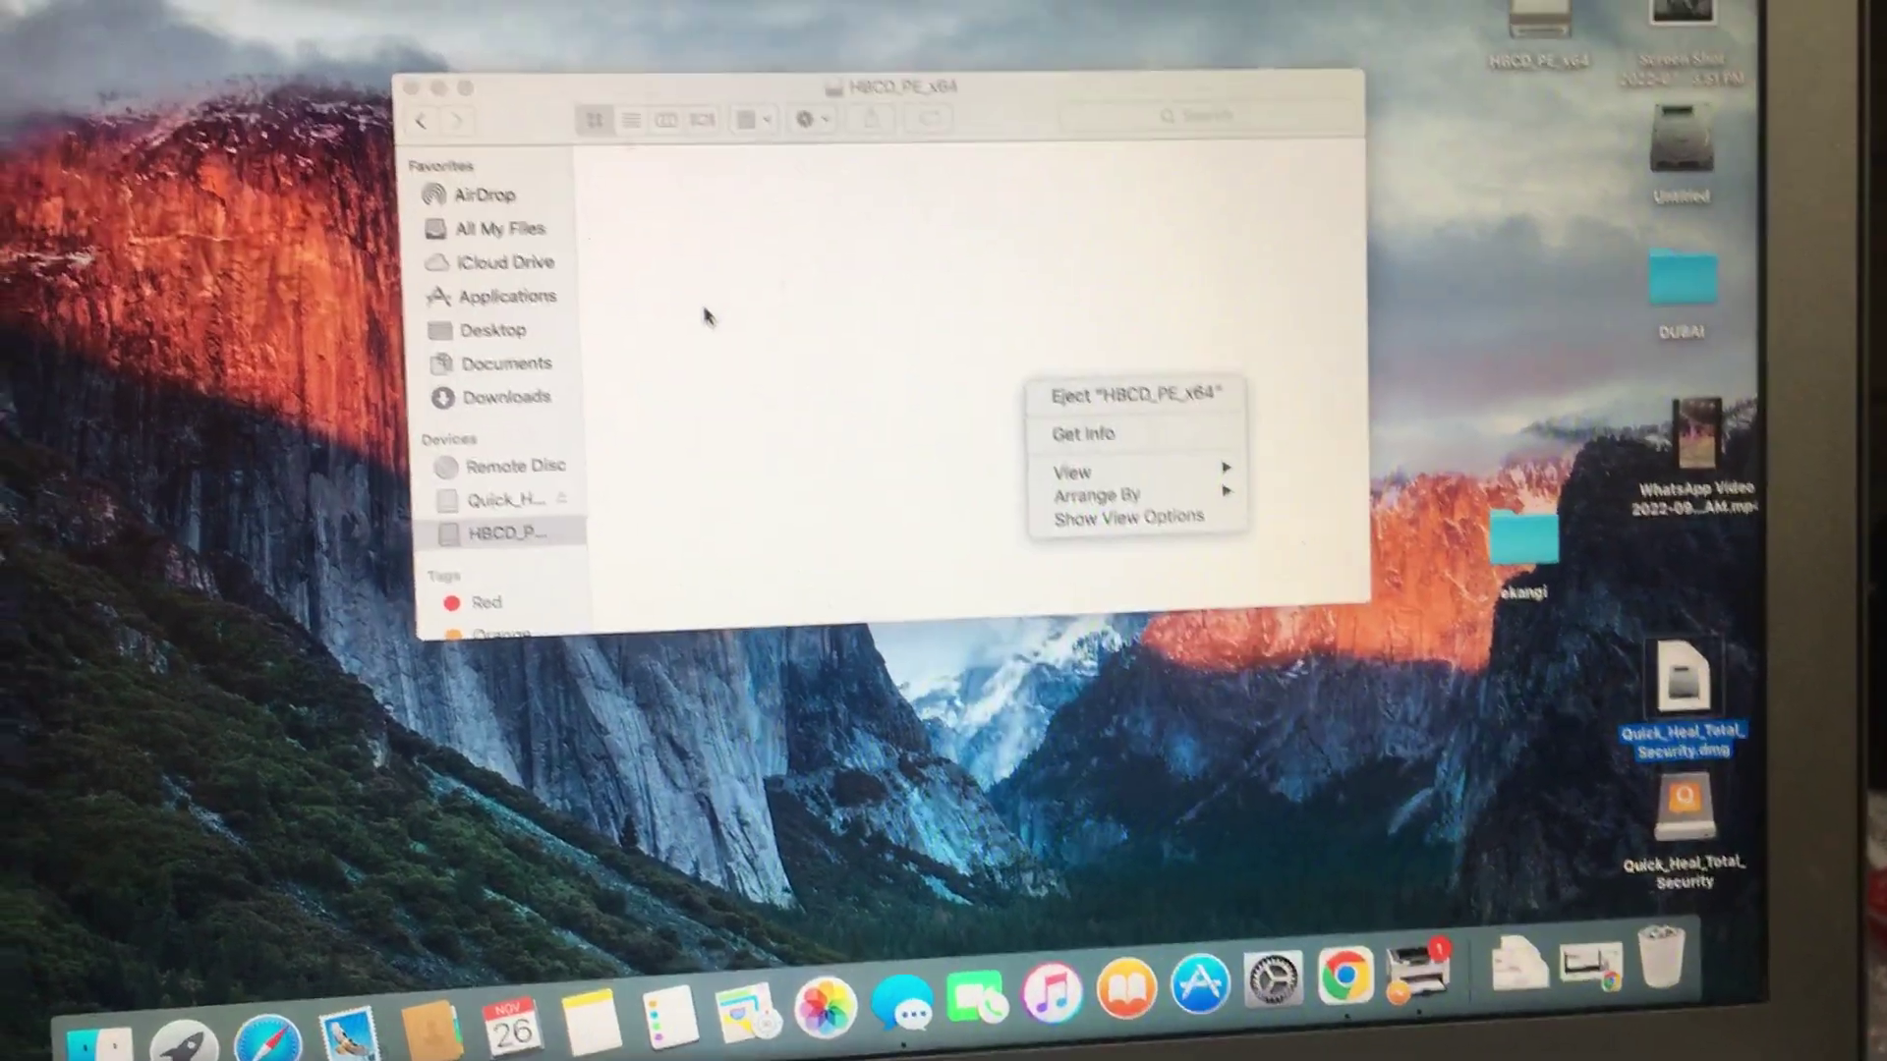
left_click(649, 272)
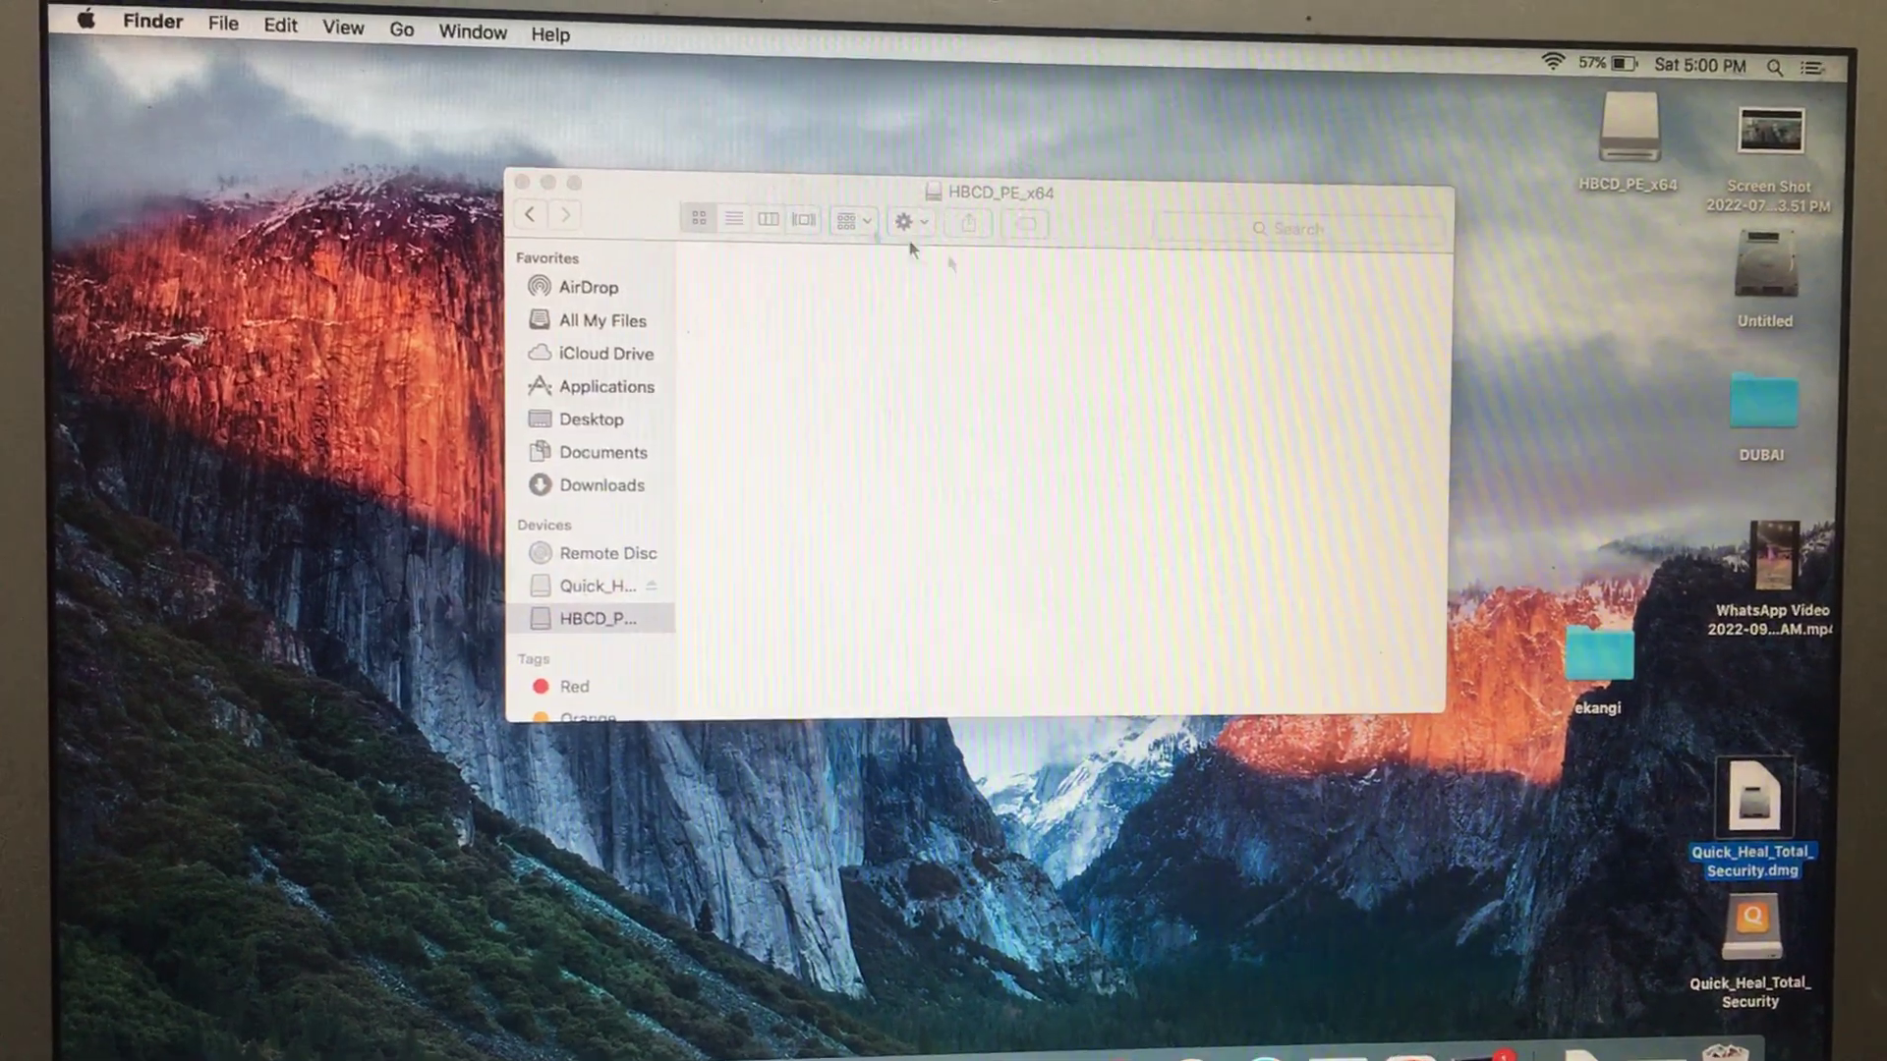
left_click(1253, 247)
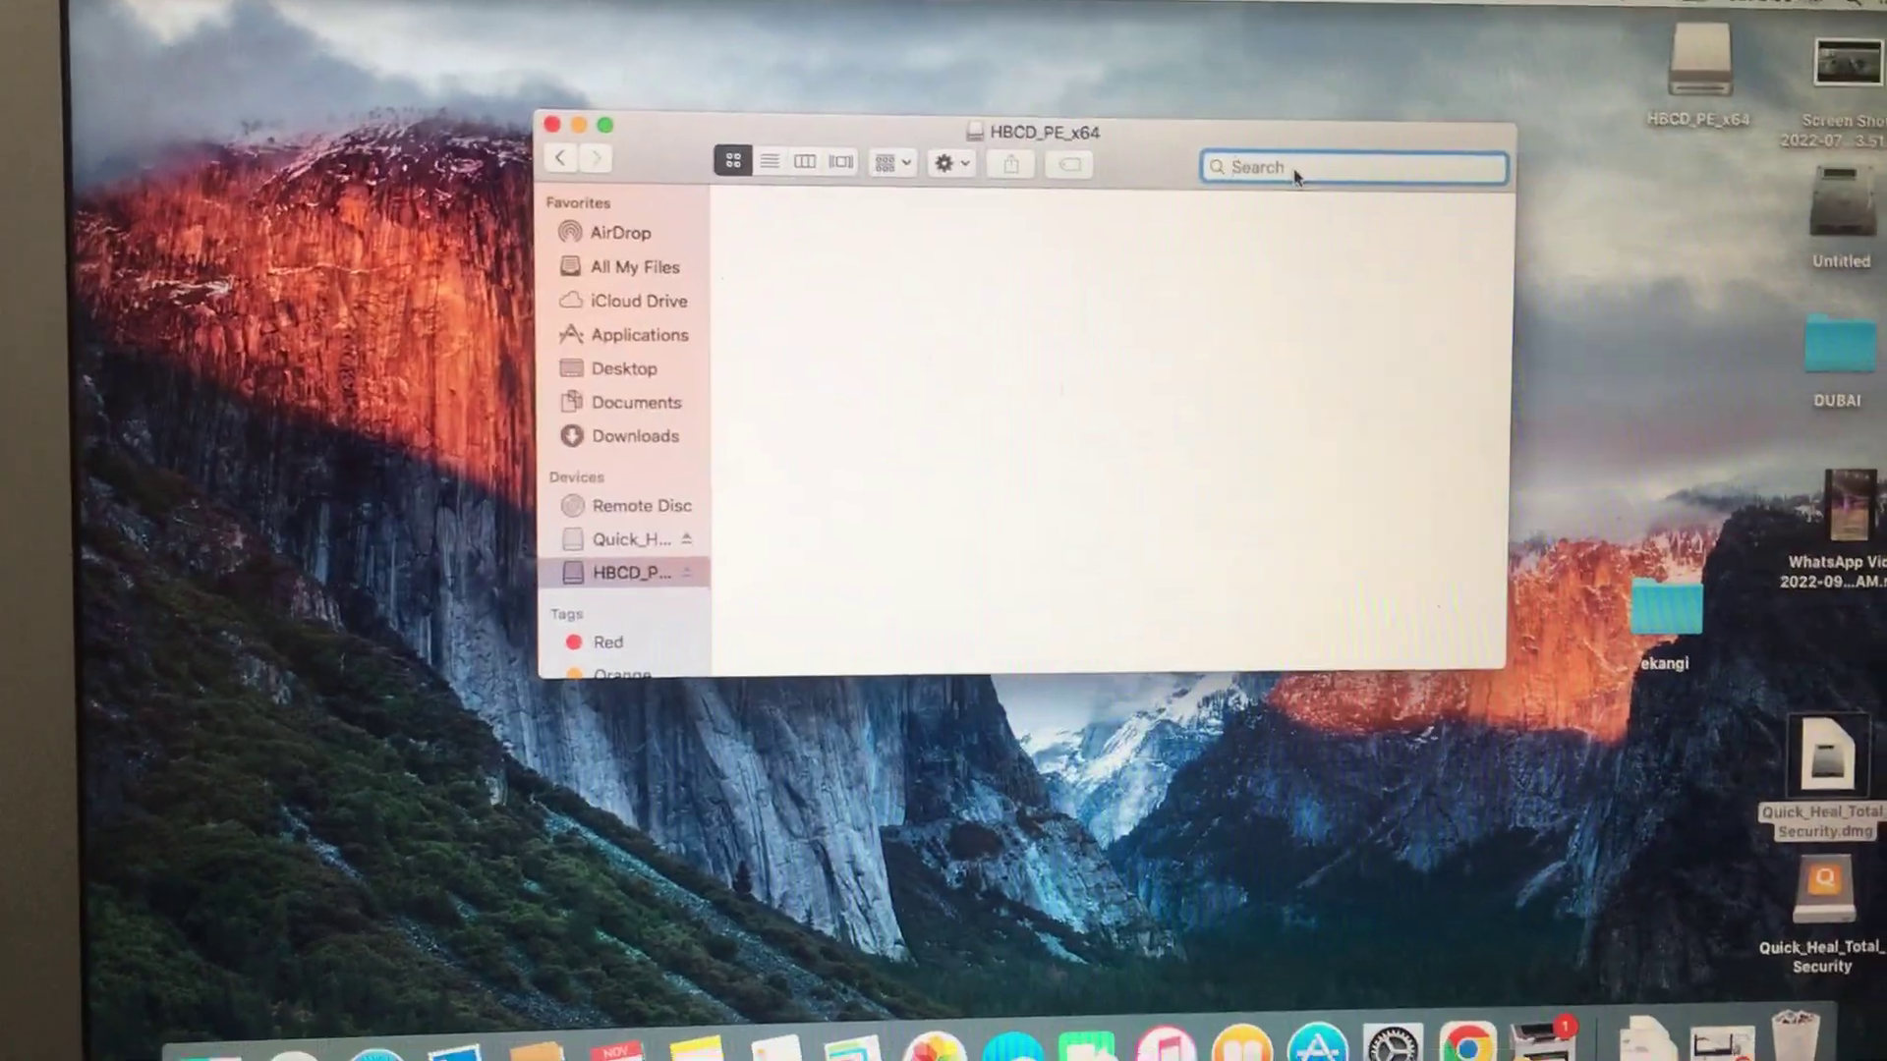
type("dis")
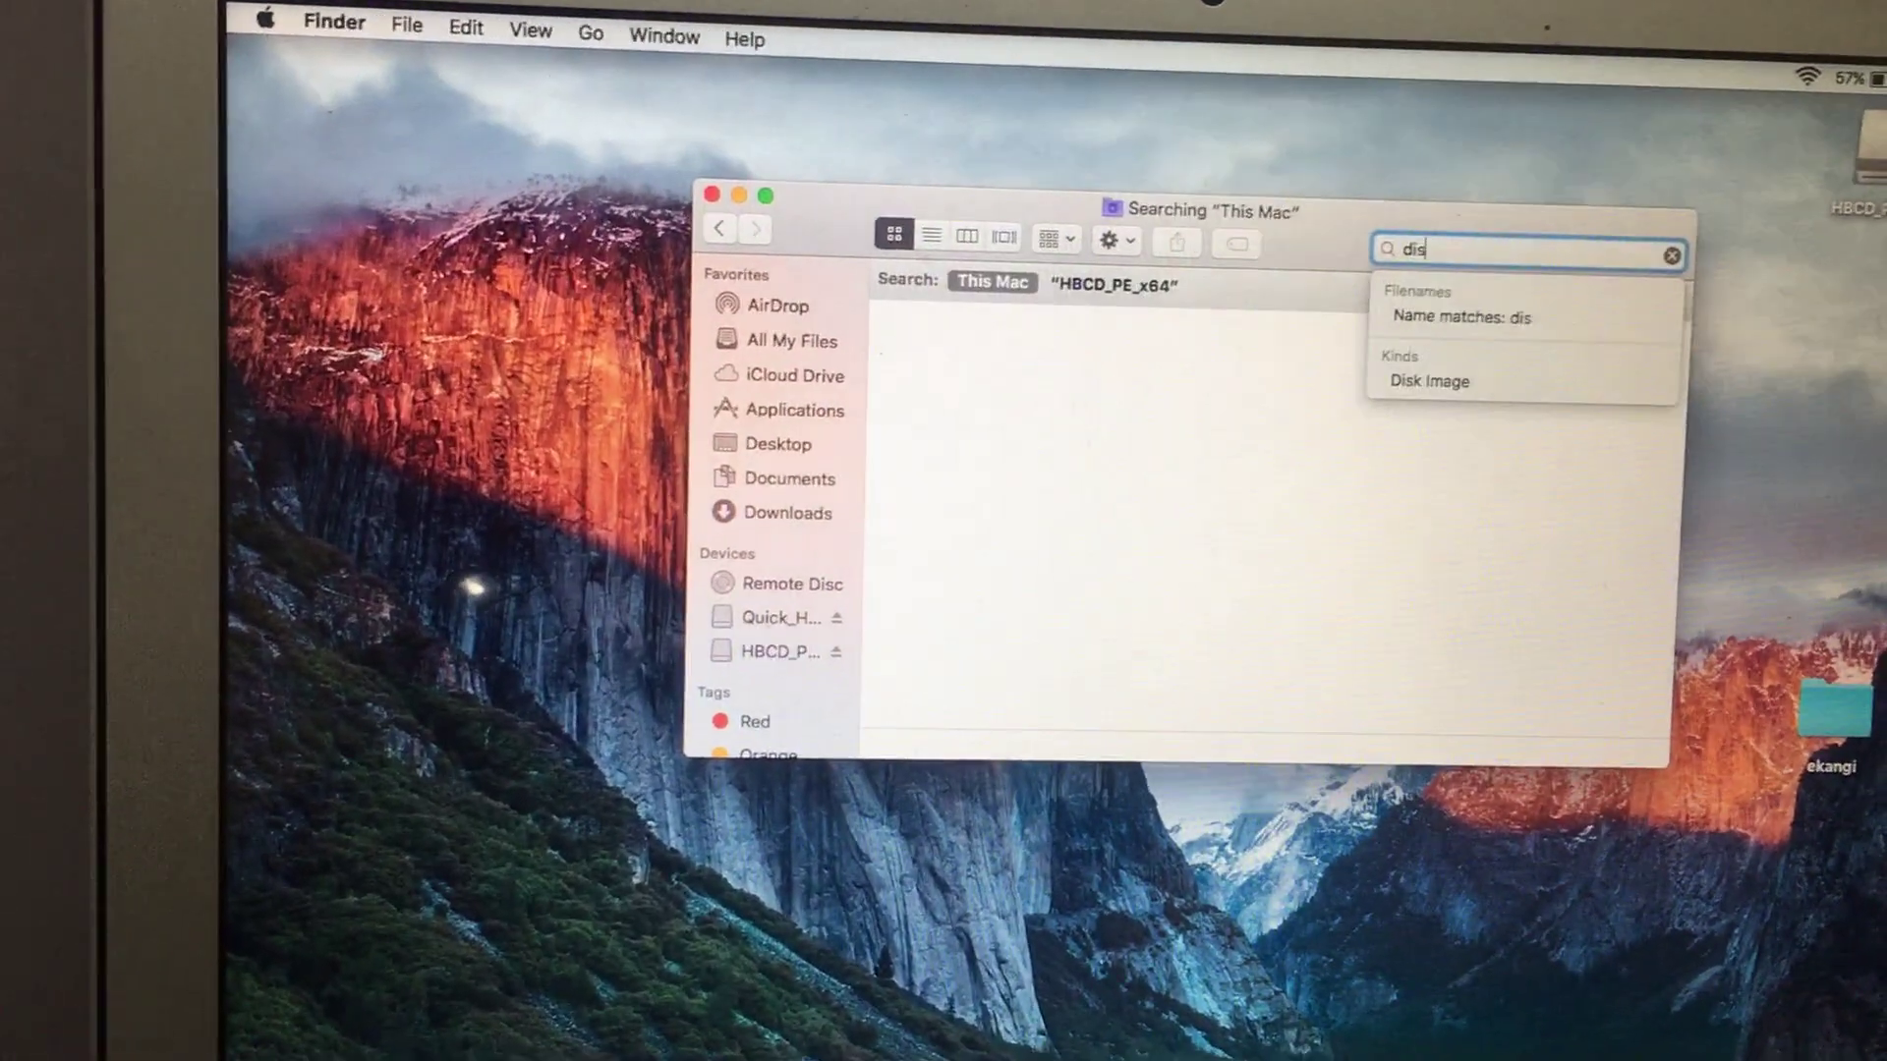
type("k")
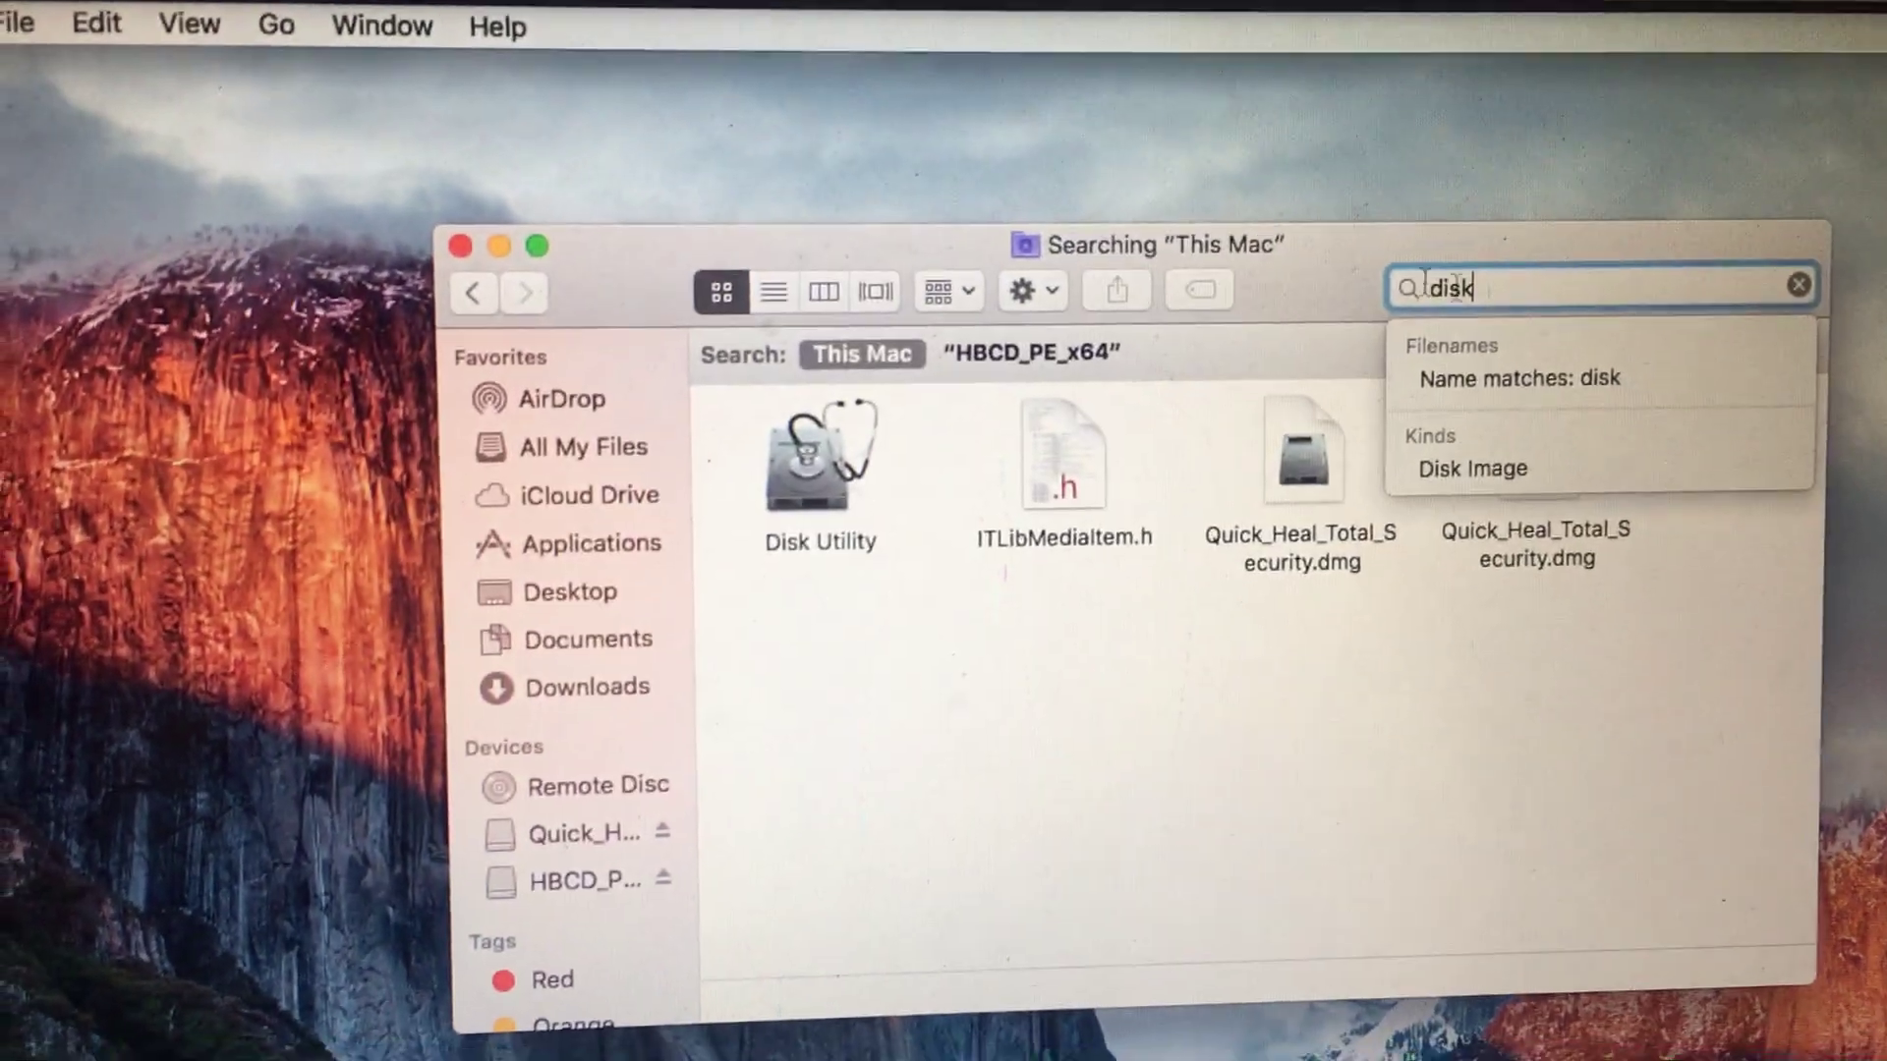
- Select and launch Disk Utility from the 'disk' search results
left_click(833, 488)
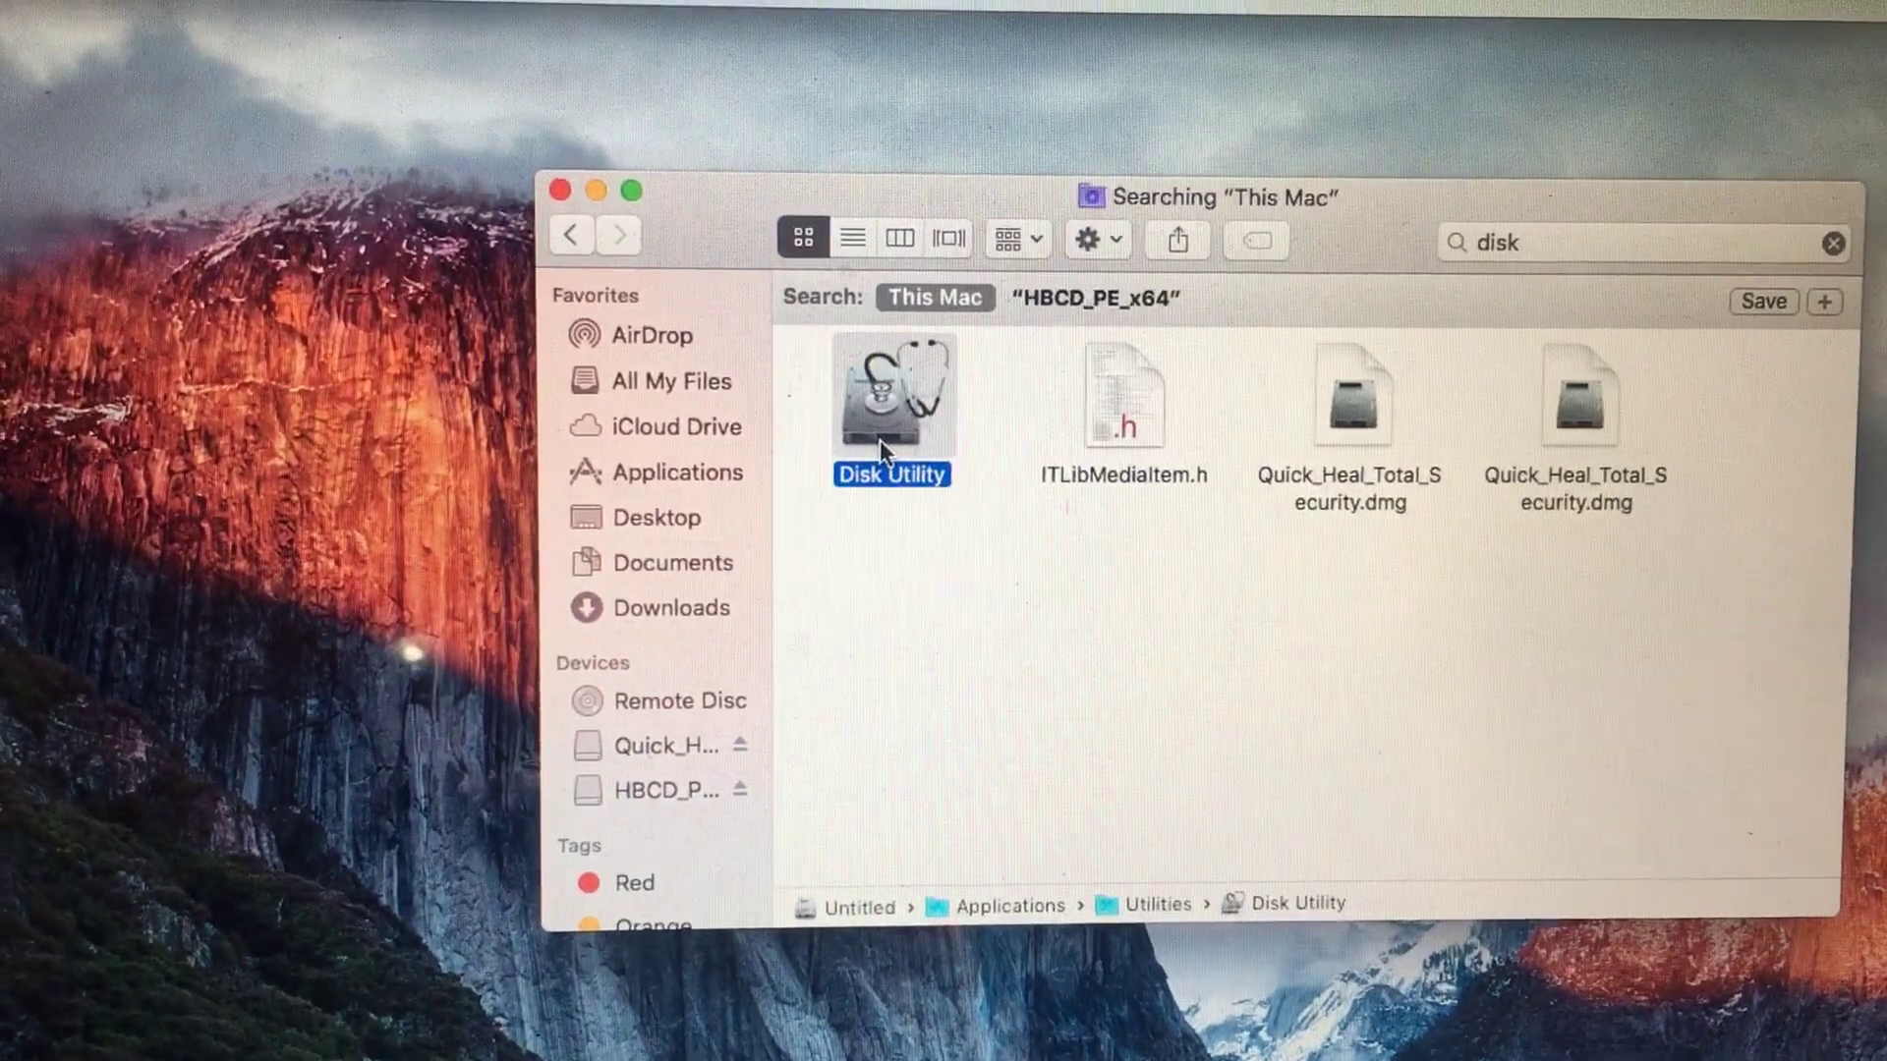
double_click(877, 444)
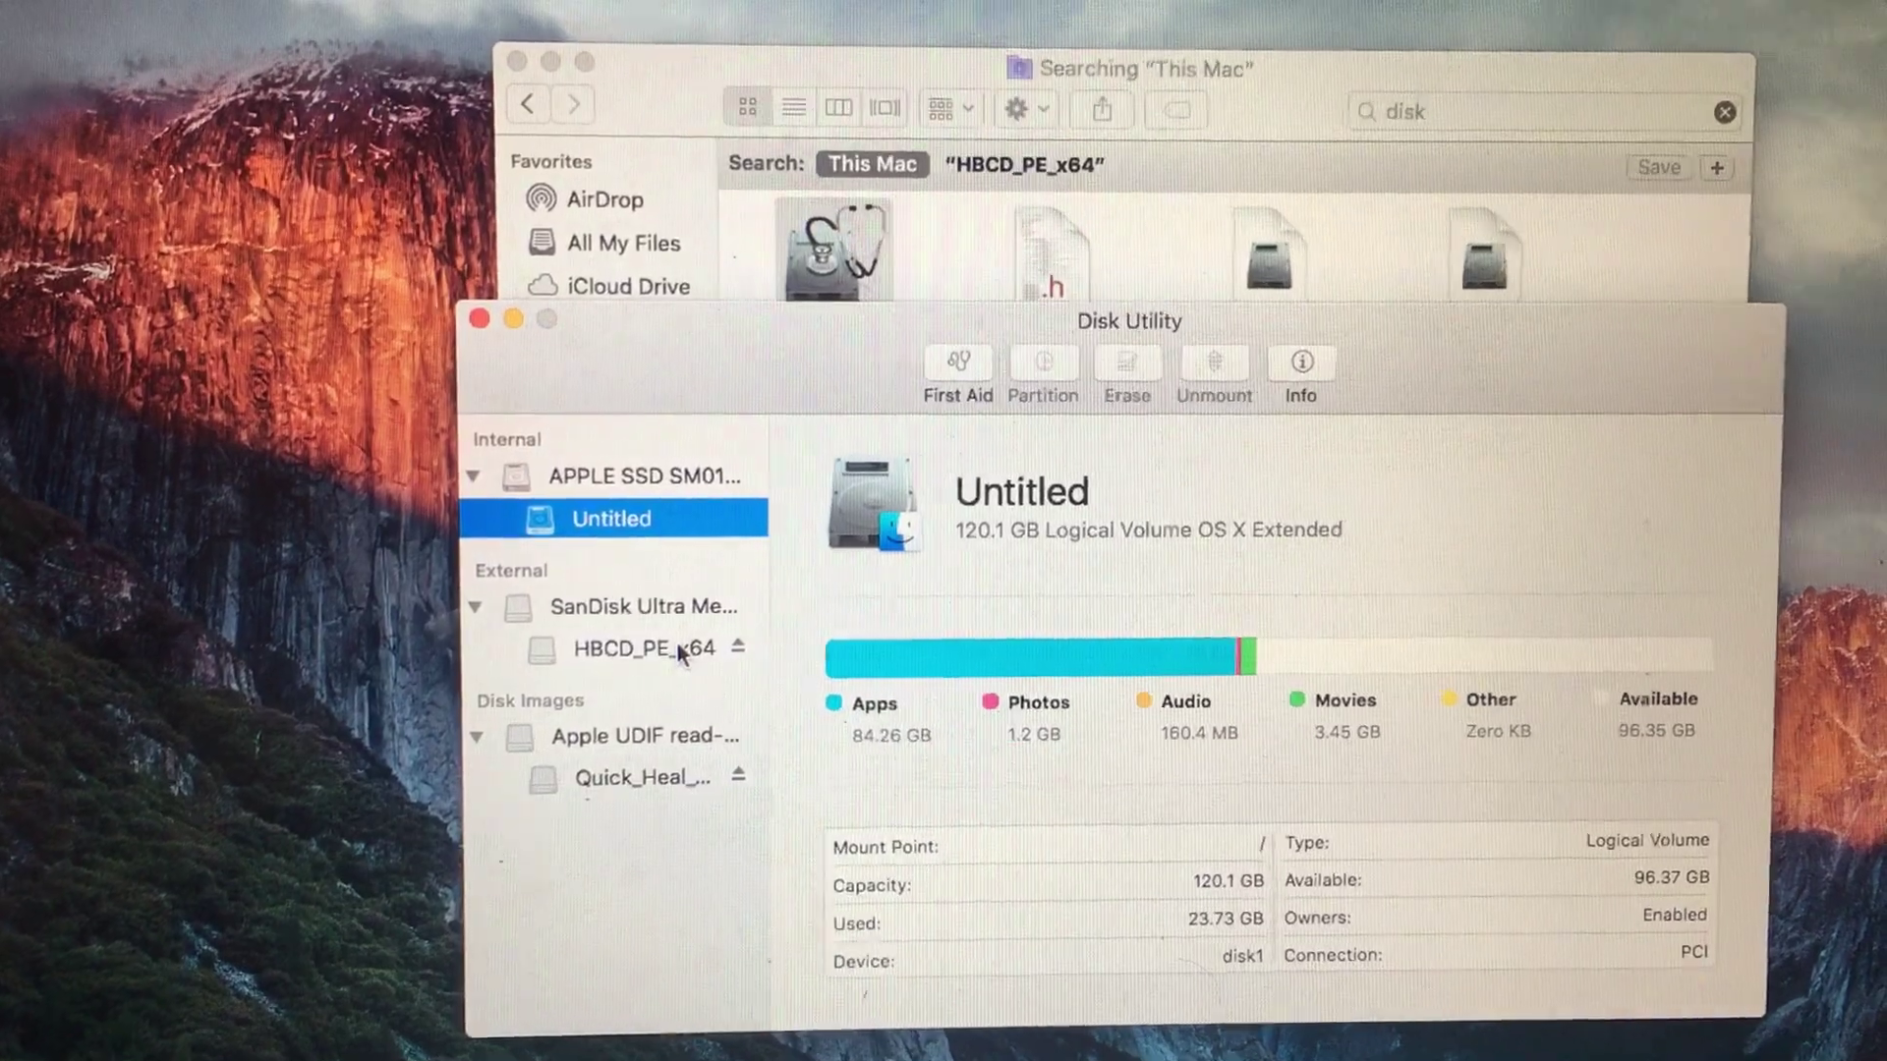
- Check HBCD_PE_x64's Info, noting the NTFS volume's Writable row reads No
left_click(682, 654)
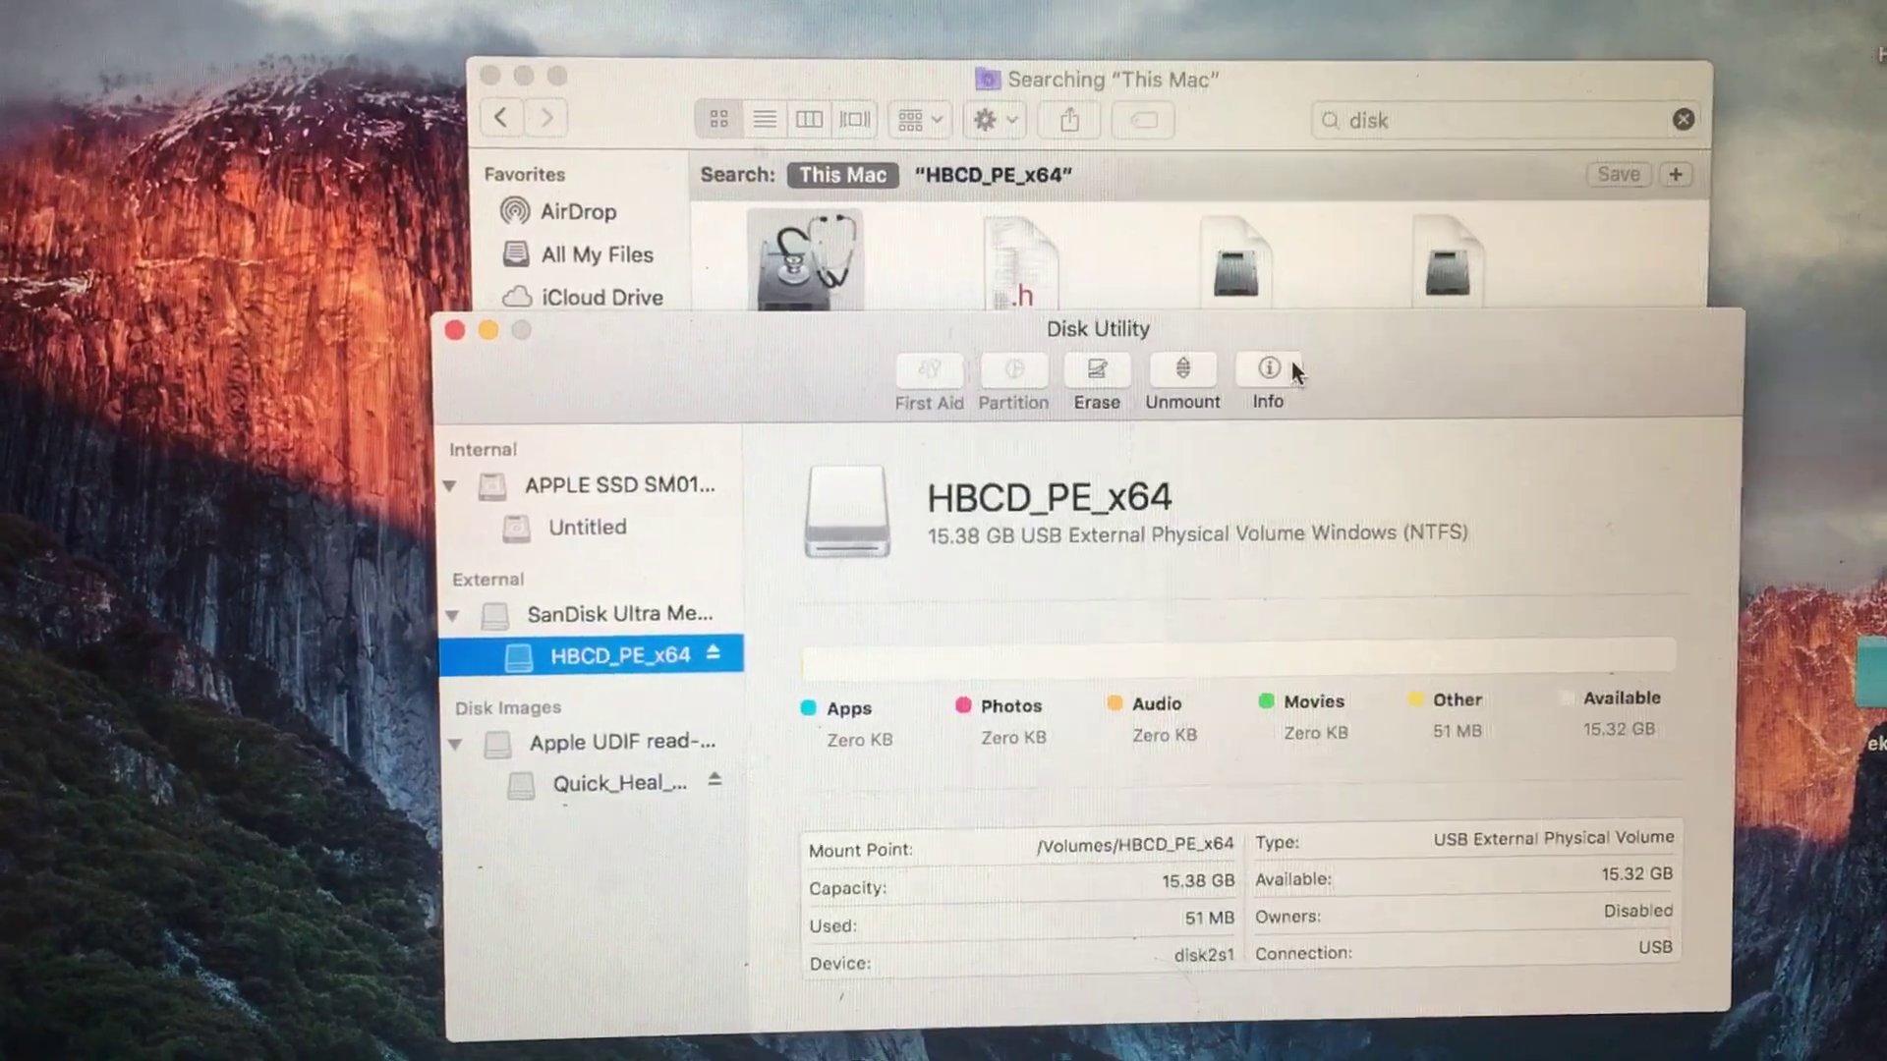
left_click(1297, 366)
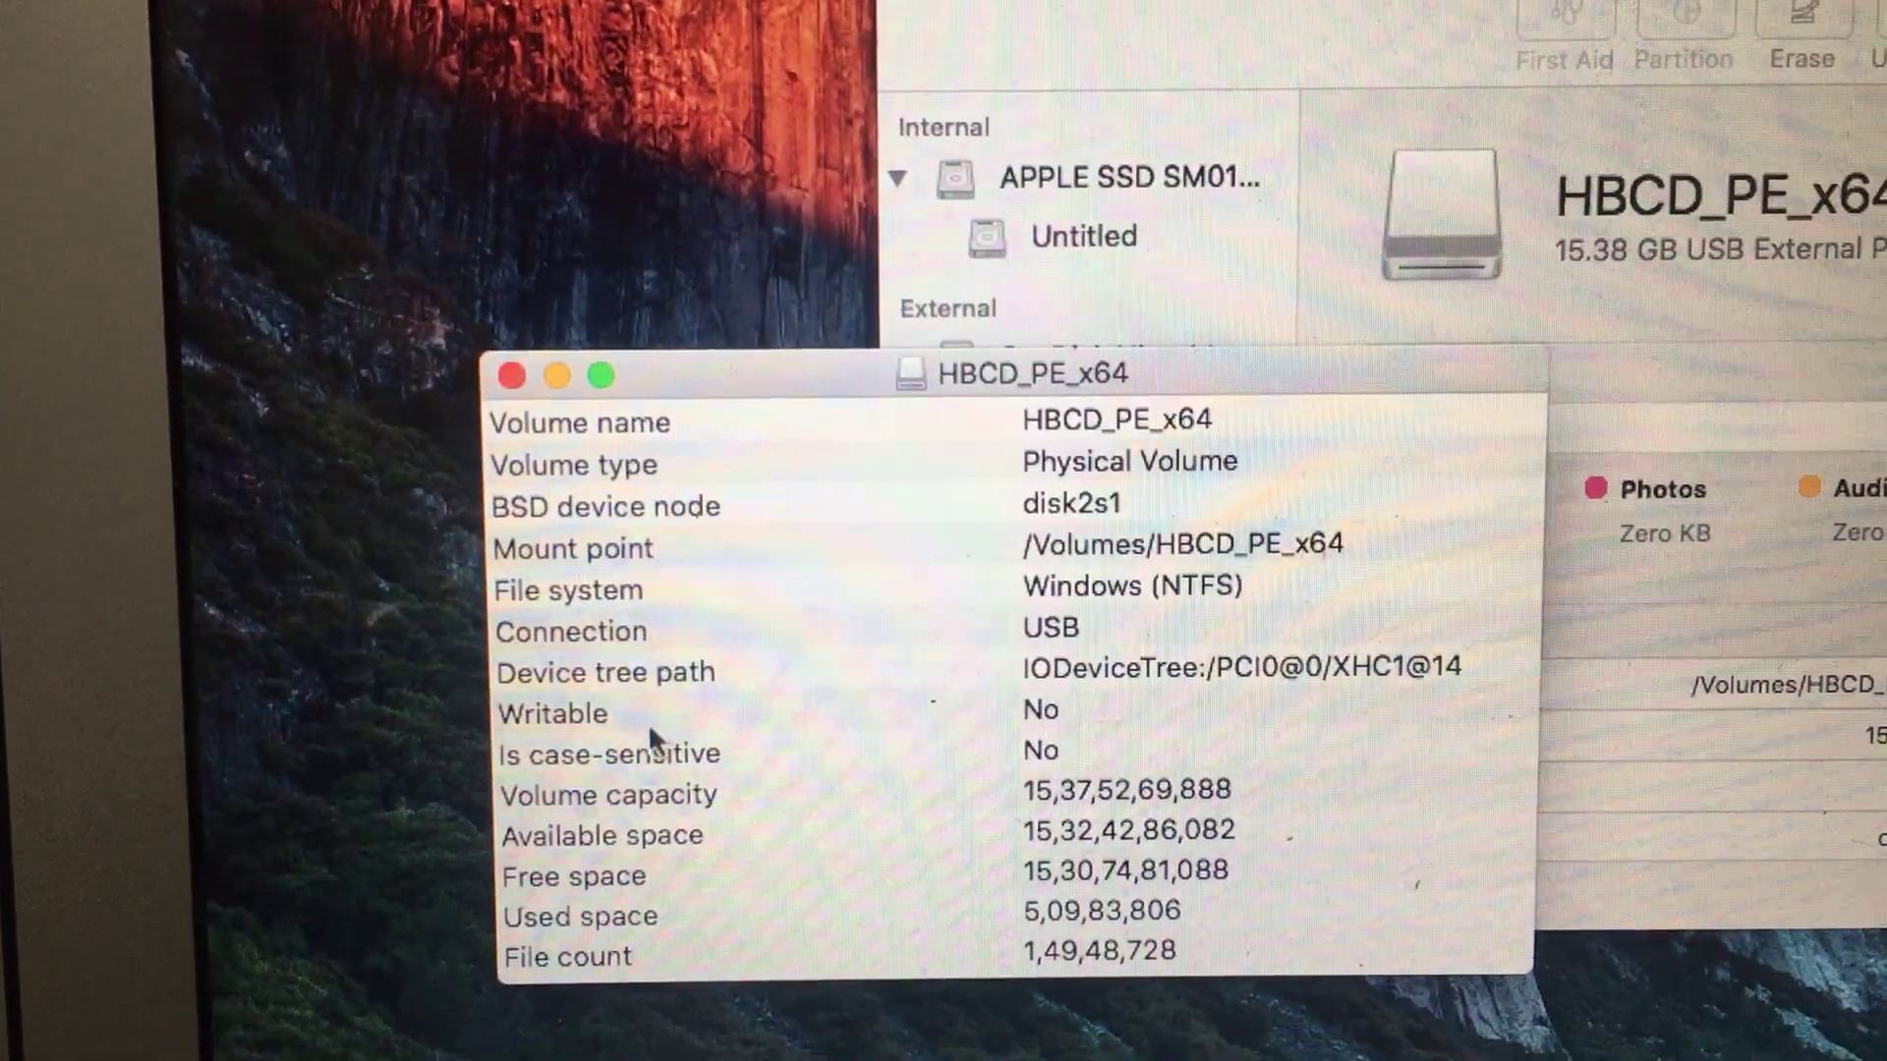
left_click(639, 713)
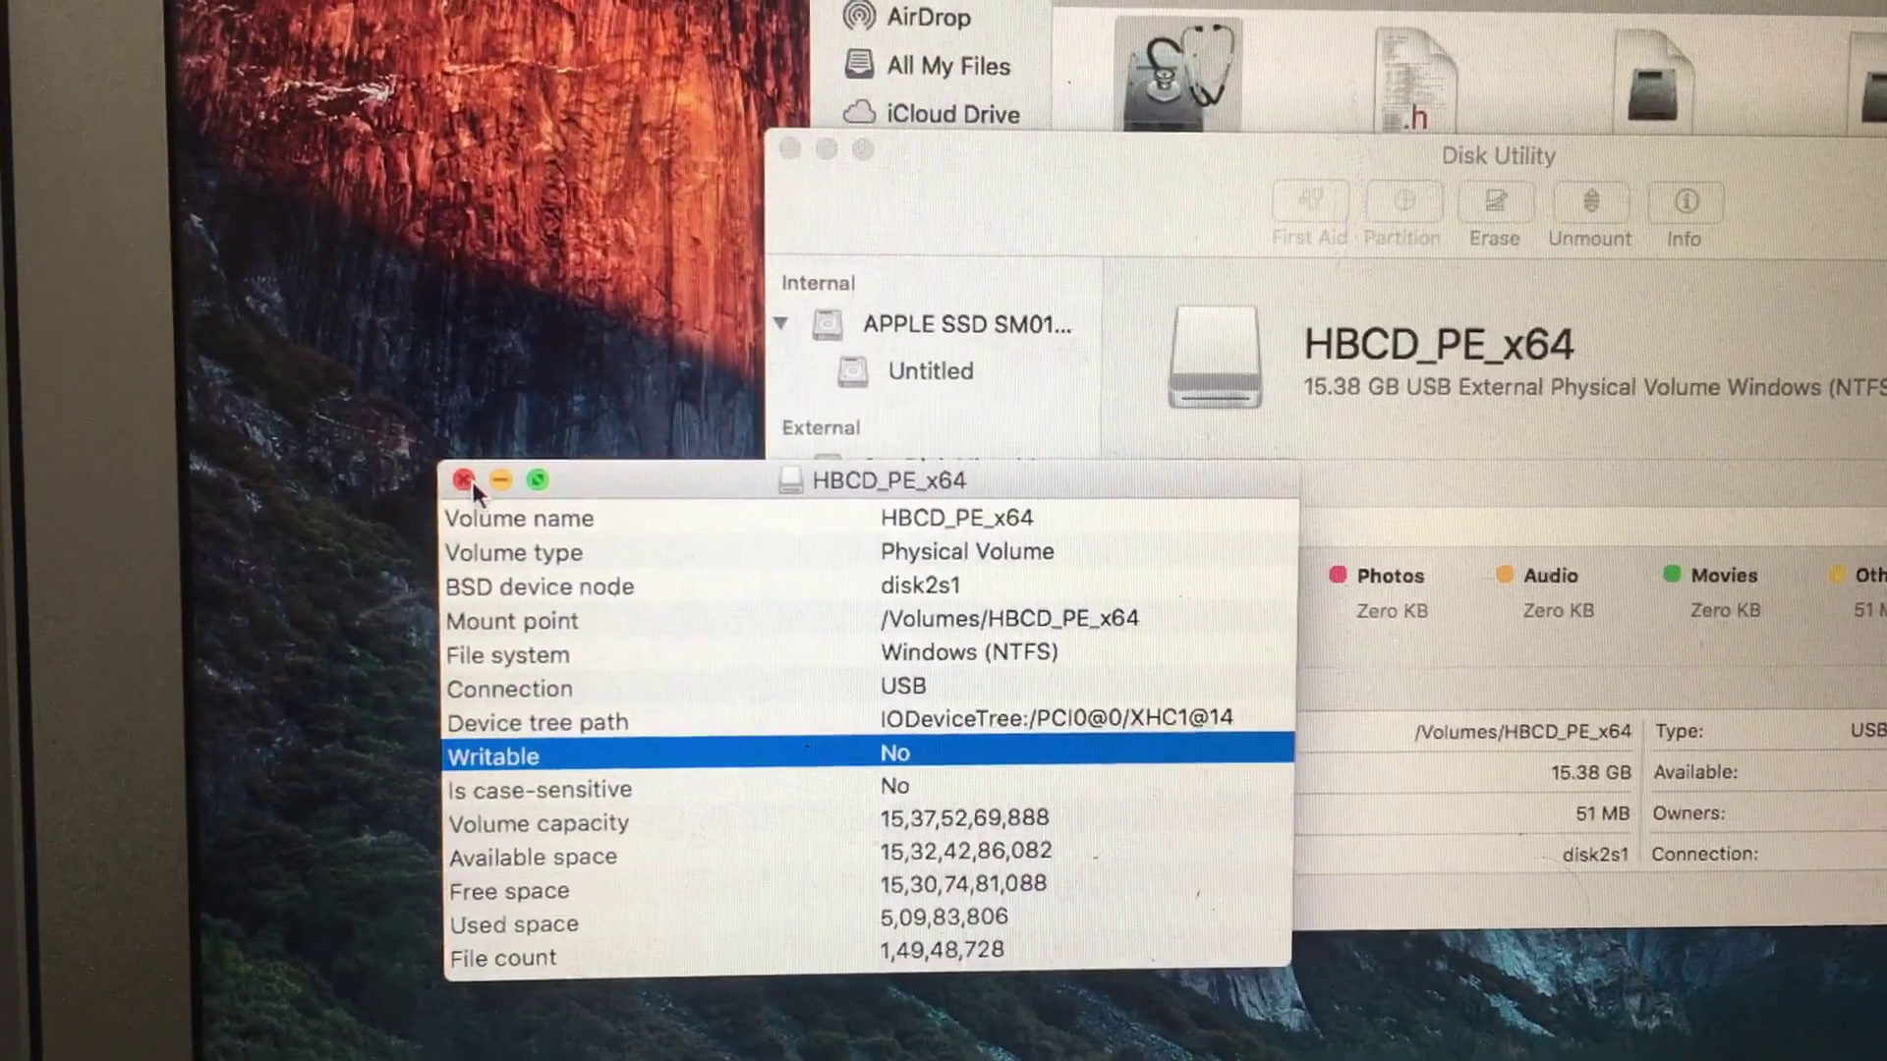
left_click(434, 472)
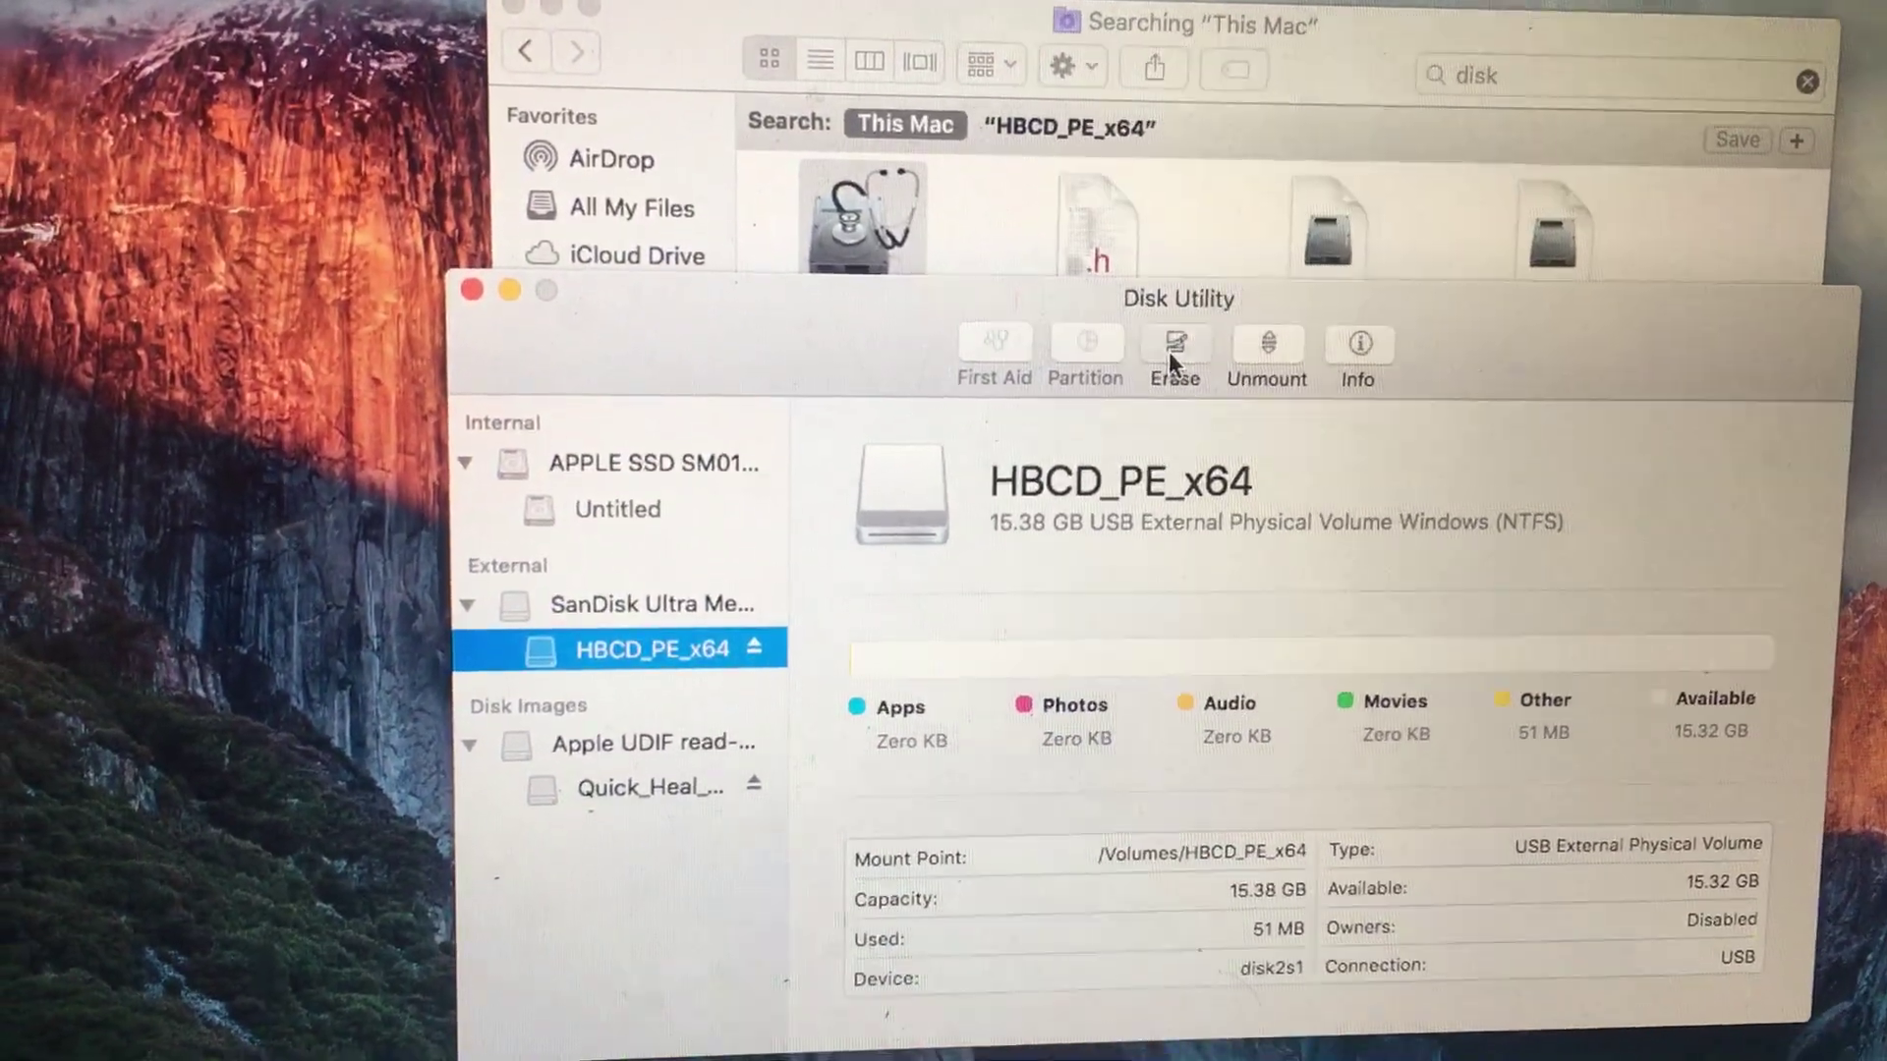
- Erase HBCD_PE_x64 with the ExFAT format and dismiss the completion message
left_click(1172, 362)
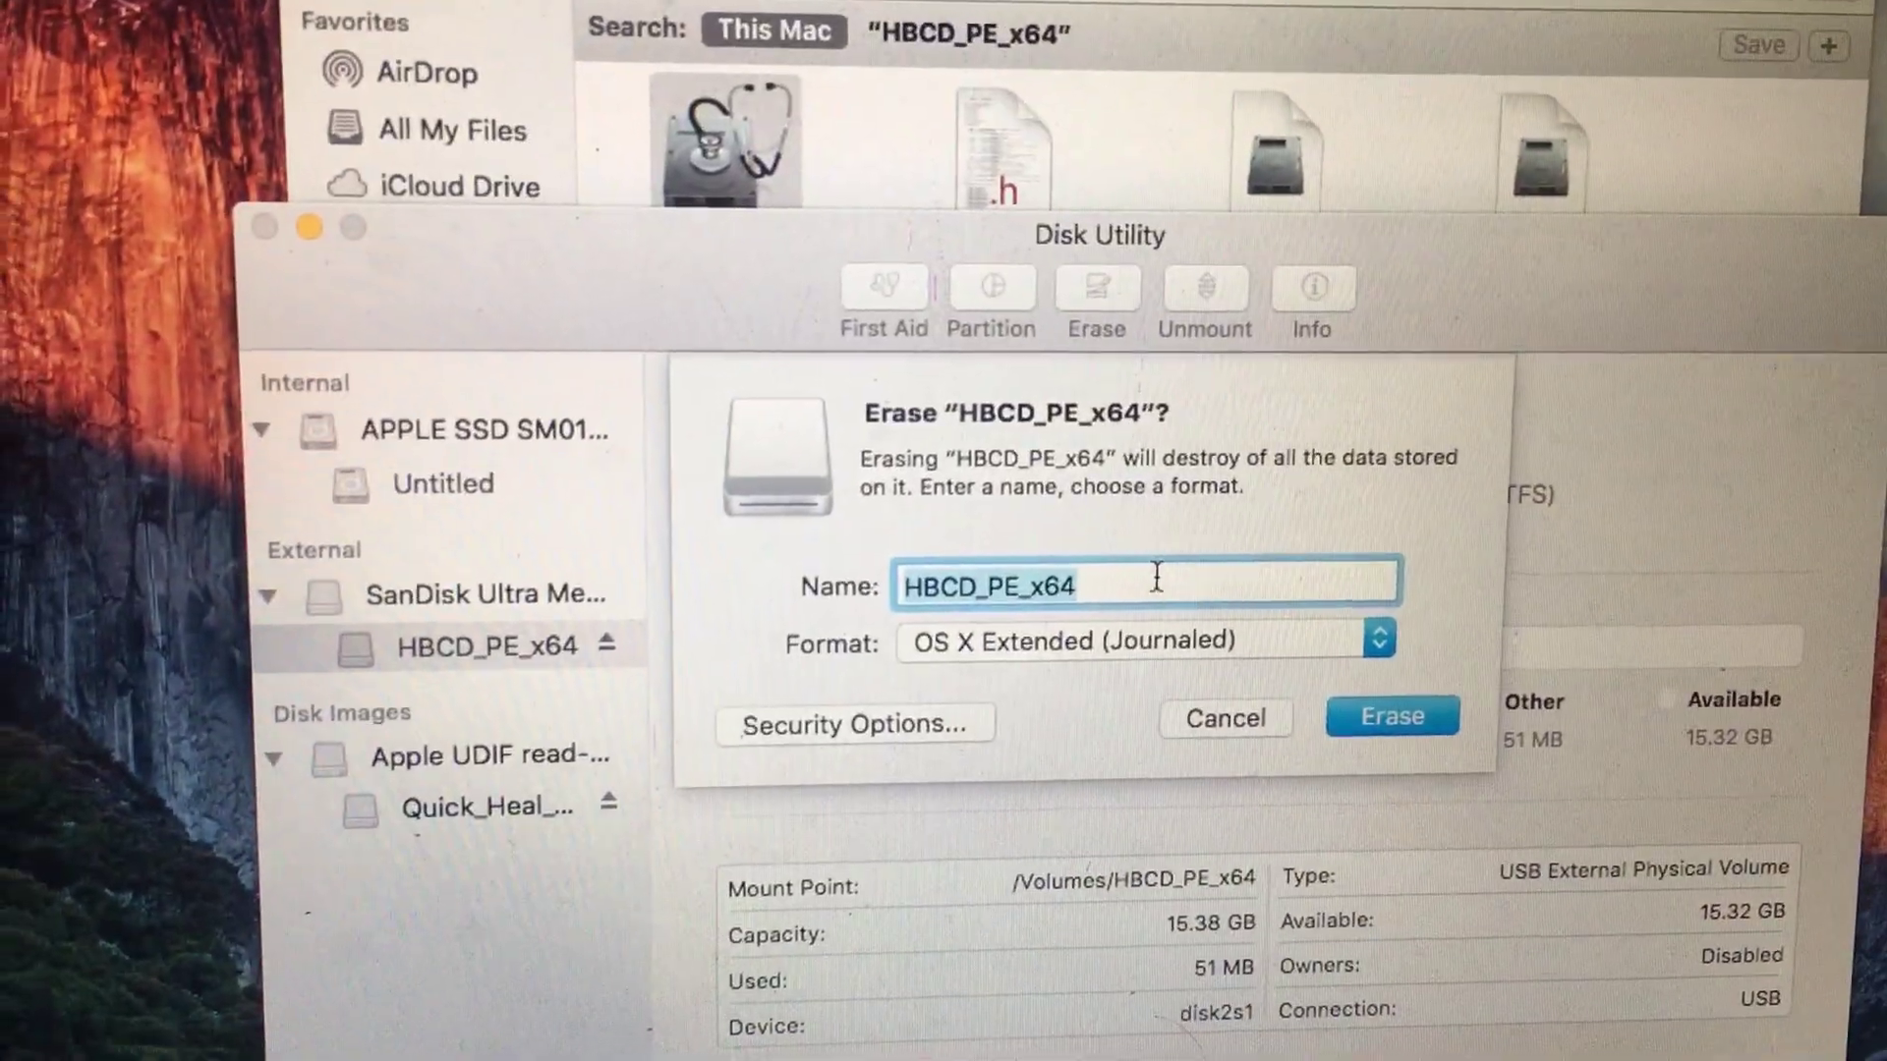
left_click(1116, 644)
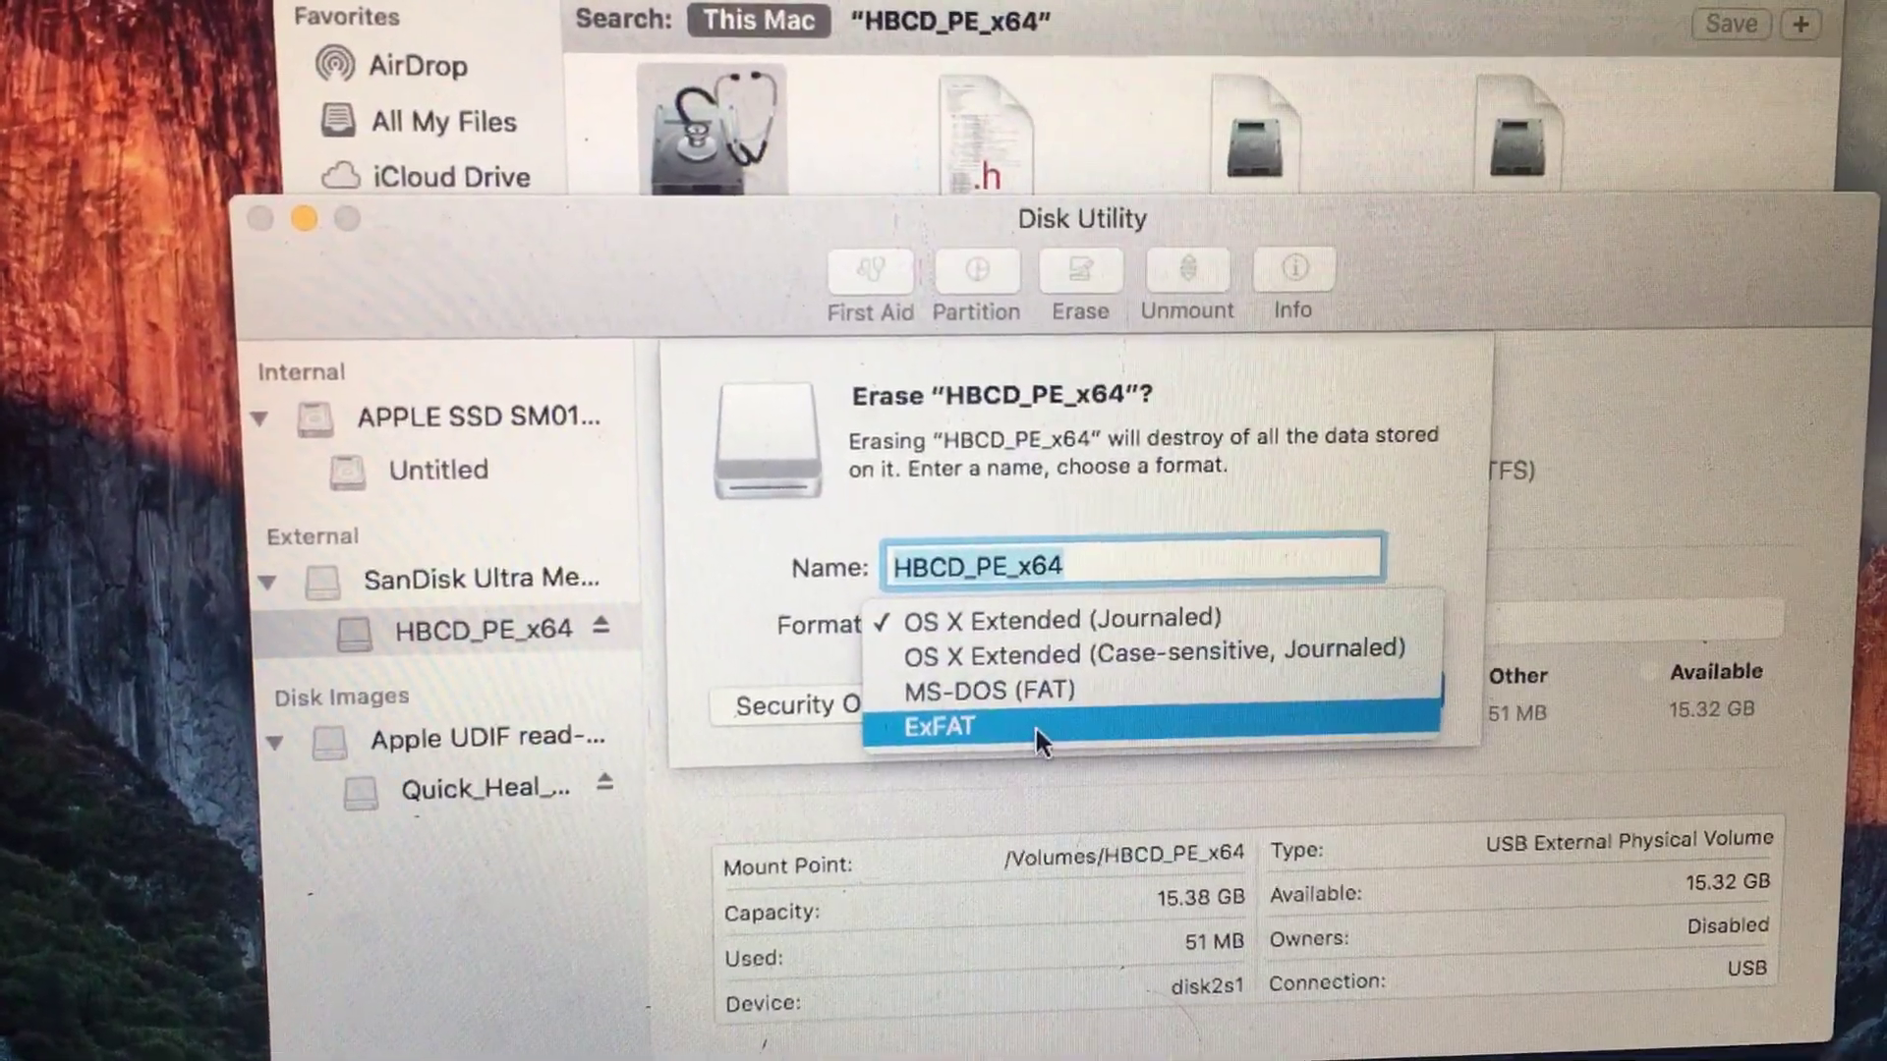
left_click(1039, 730)
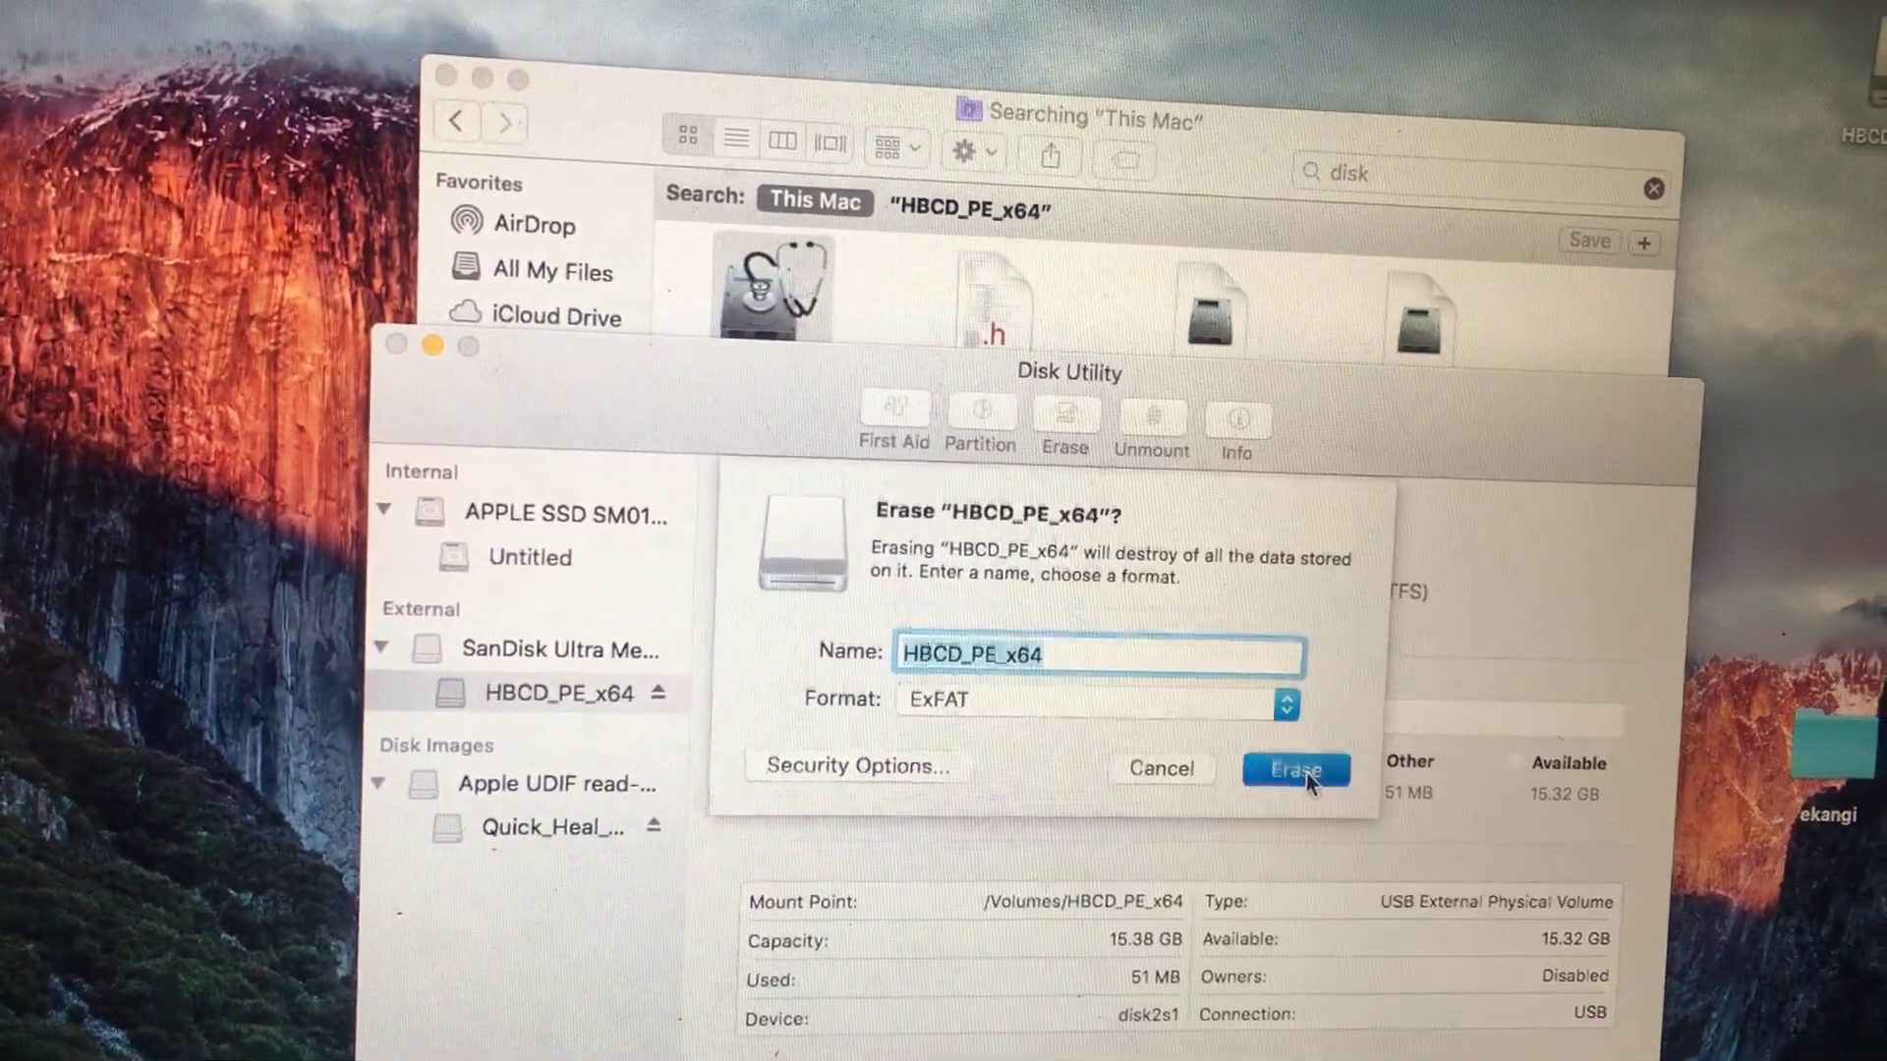
left_click(1297, 770)
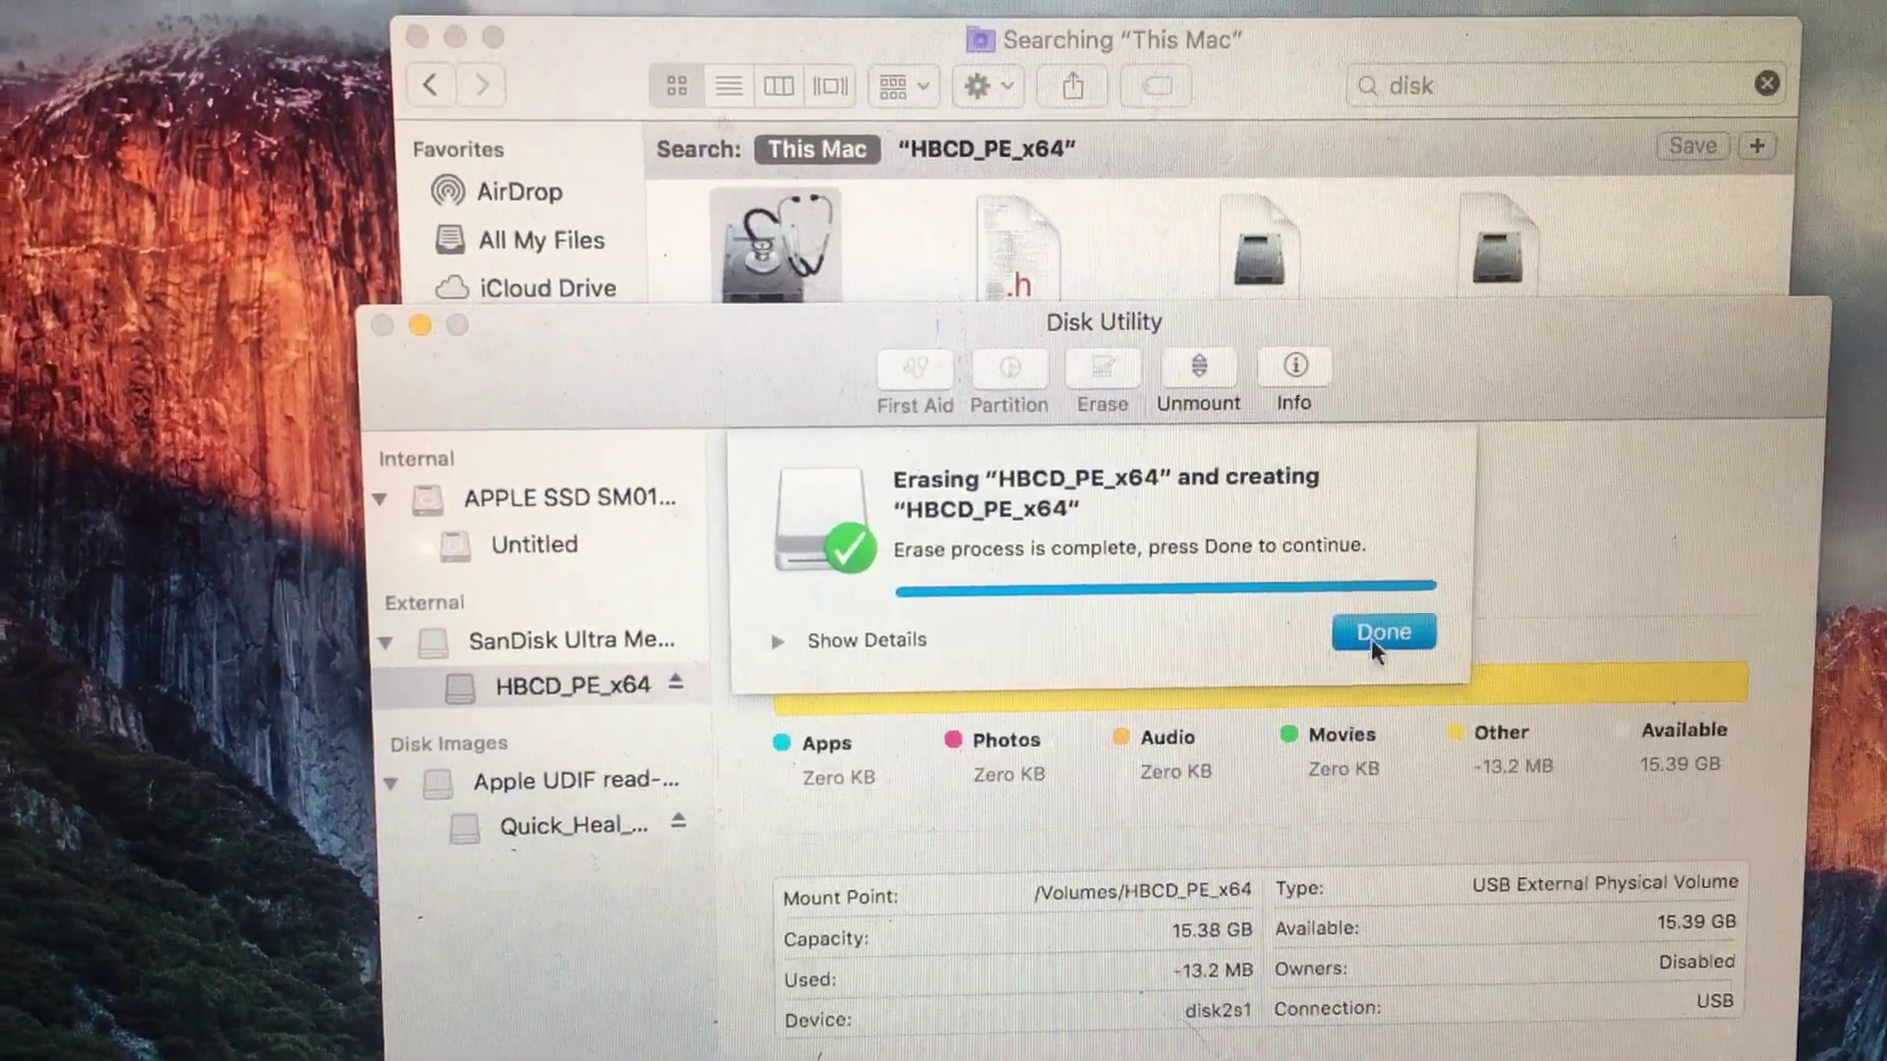
left_click(1379, 633)
- Close Disk Utility, open the HBCD_PE_x64 drive, and copy Quick_Heal_Total_Security.dmg
left_click(422, 337)
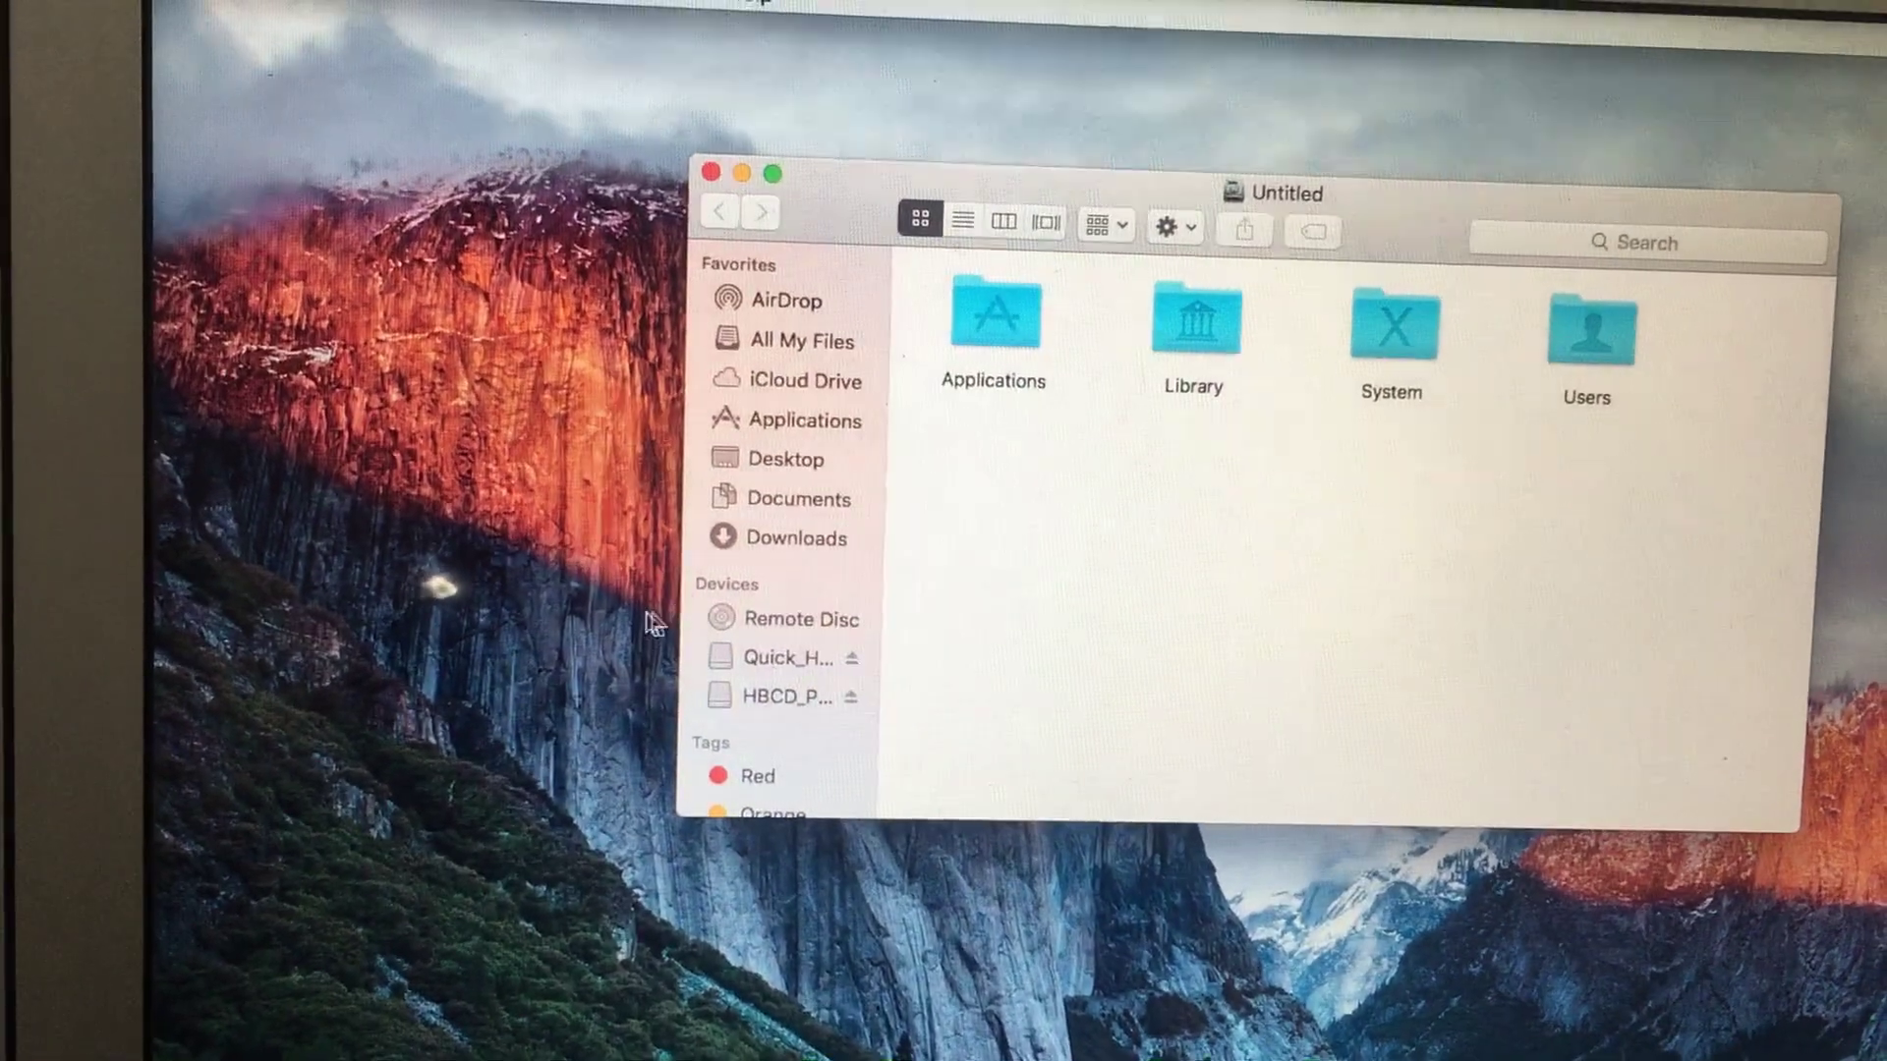
left_click(781, 681)
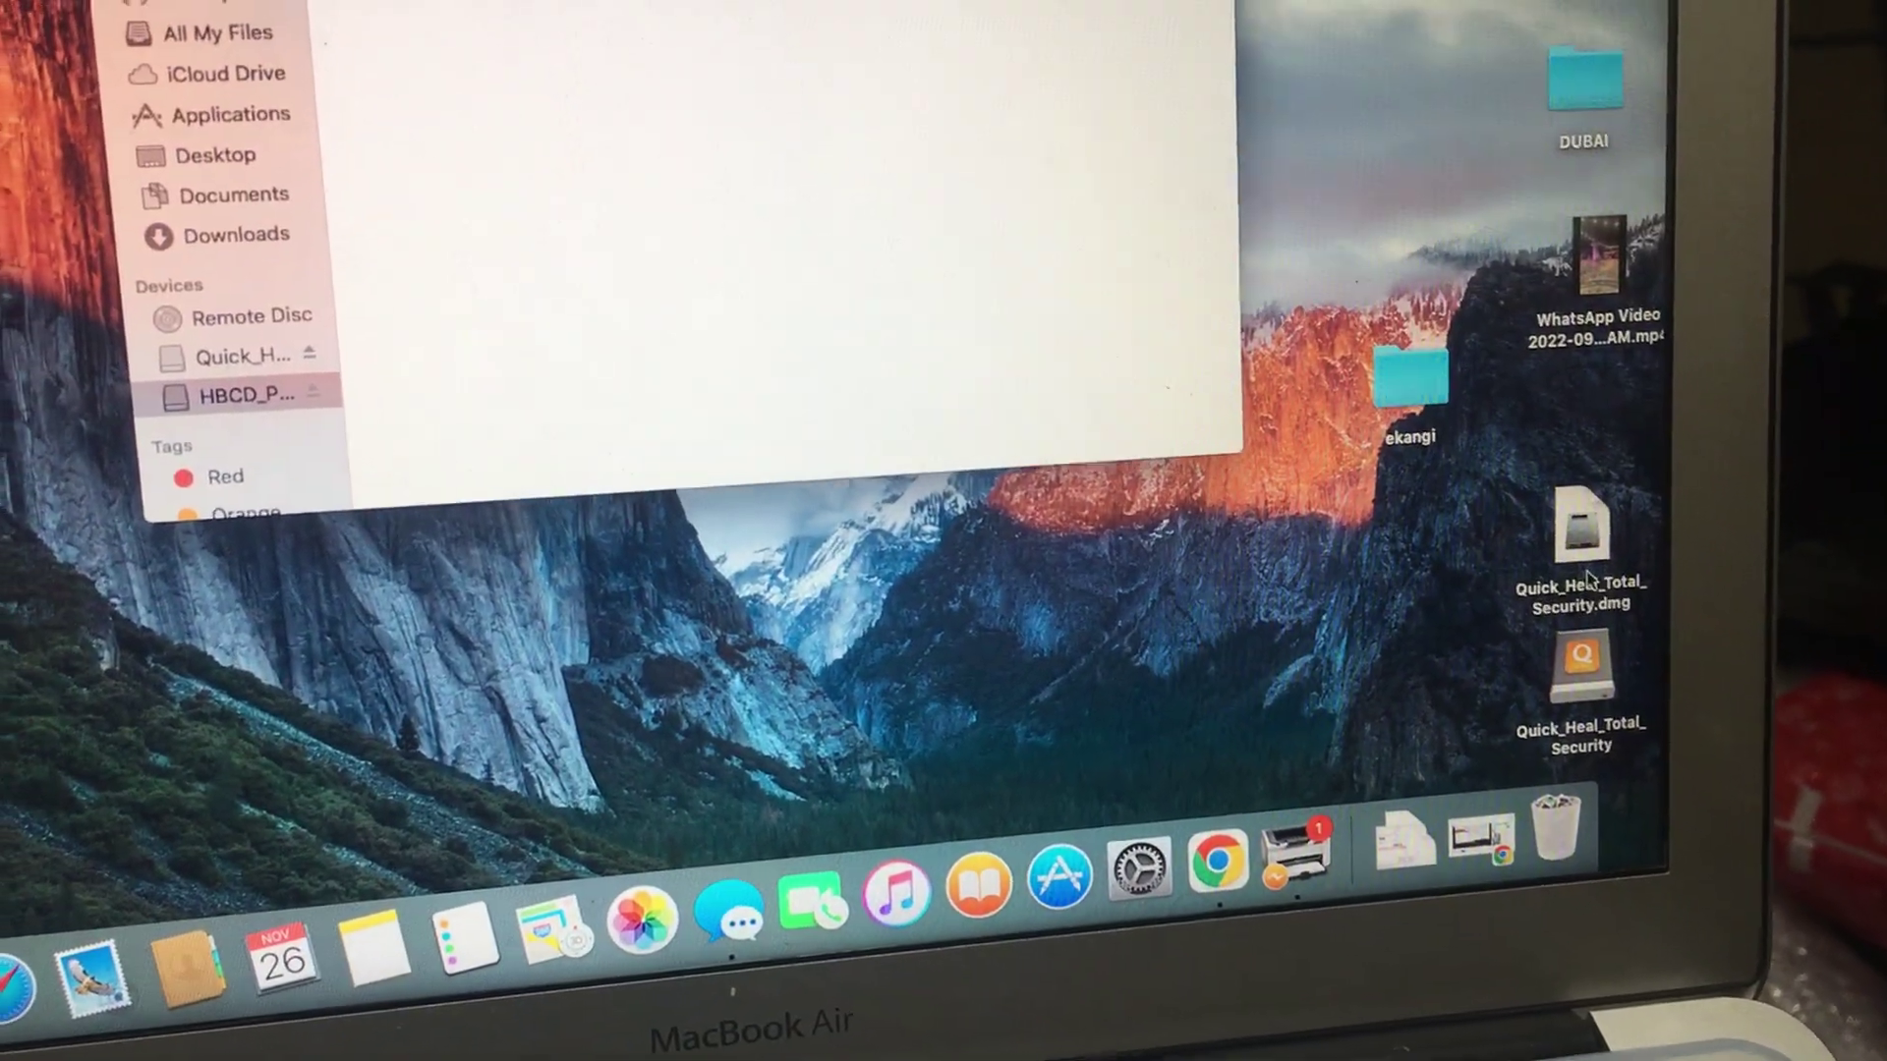
right_click(1585, 557)
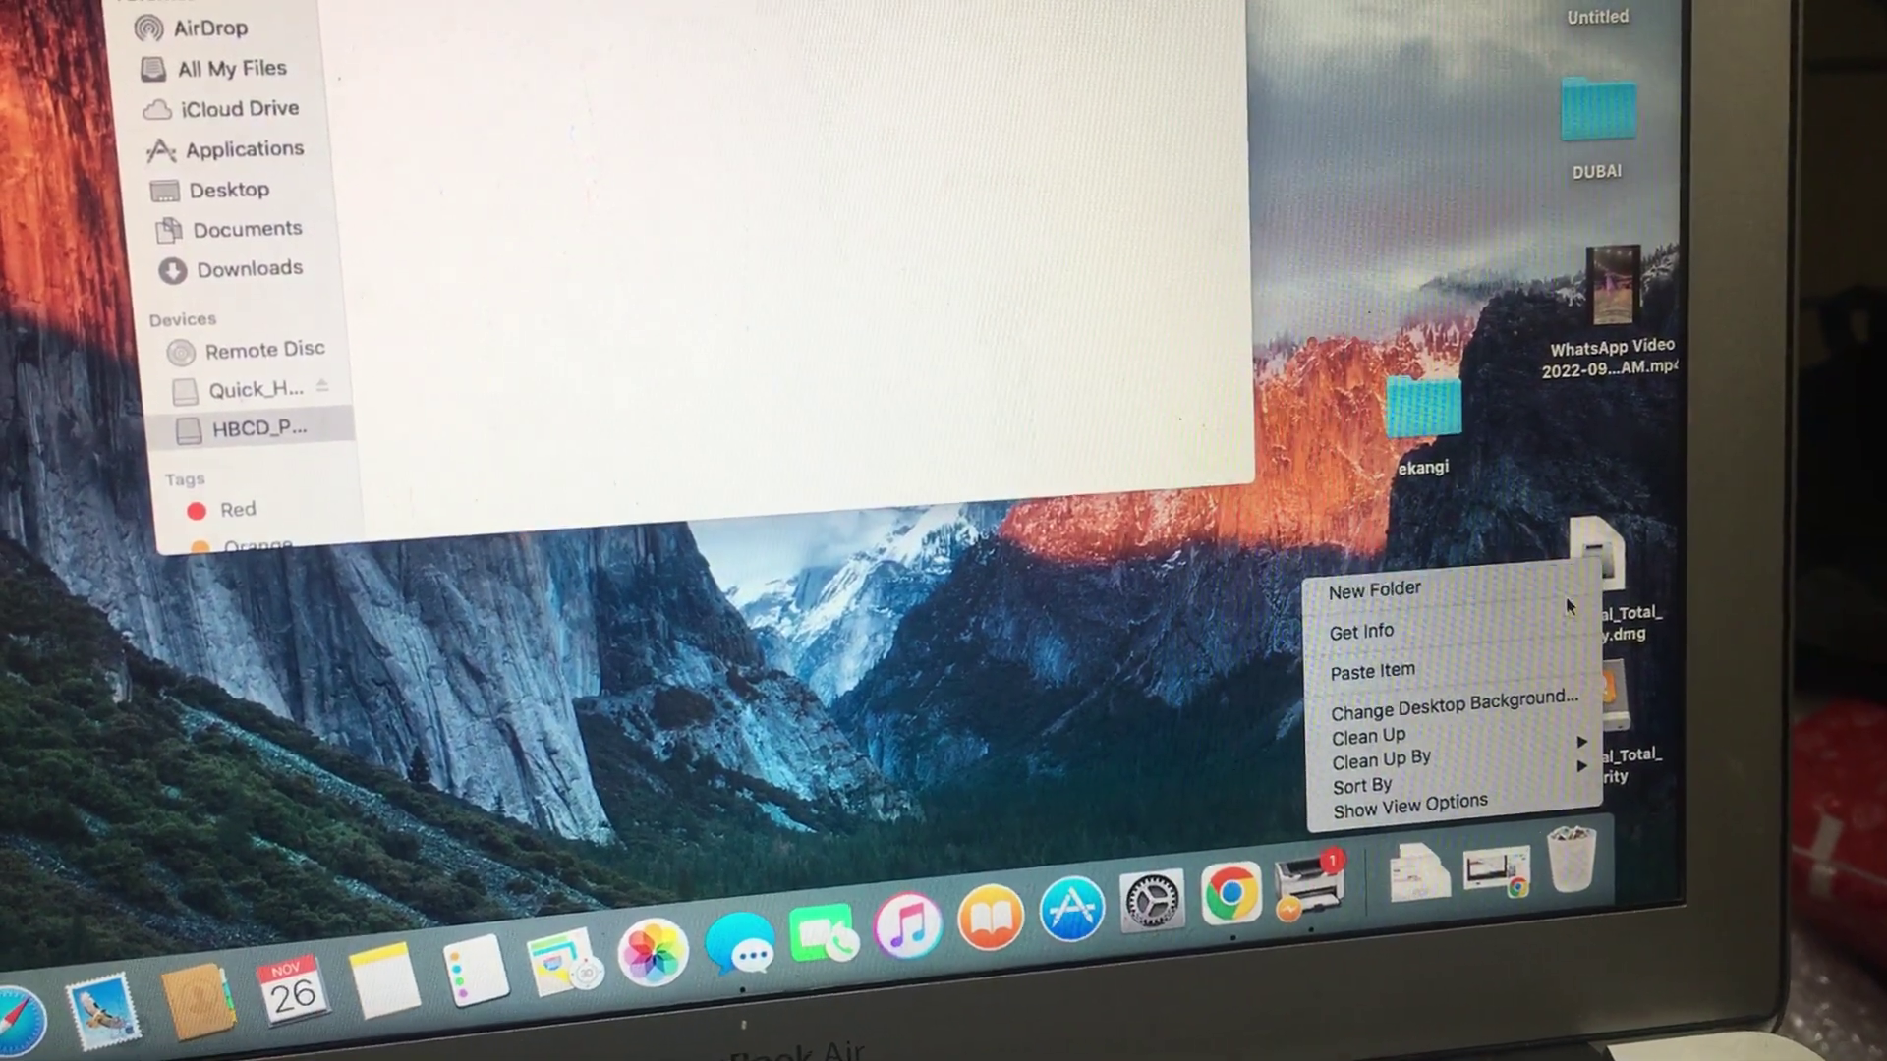
right_click(1604, 553)
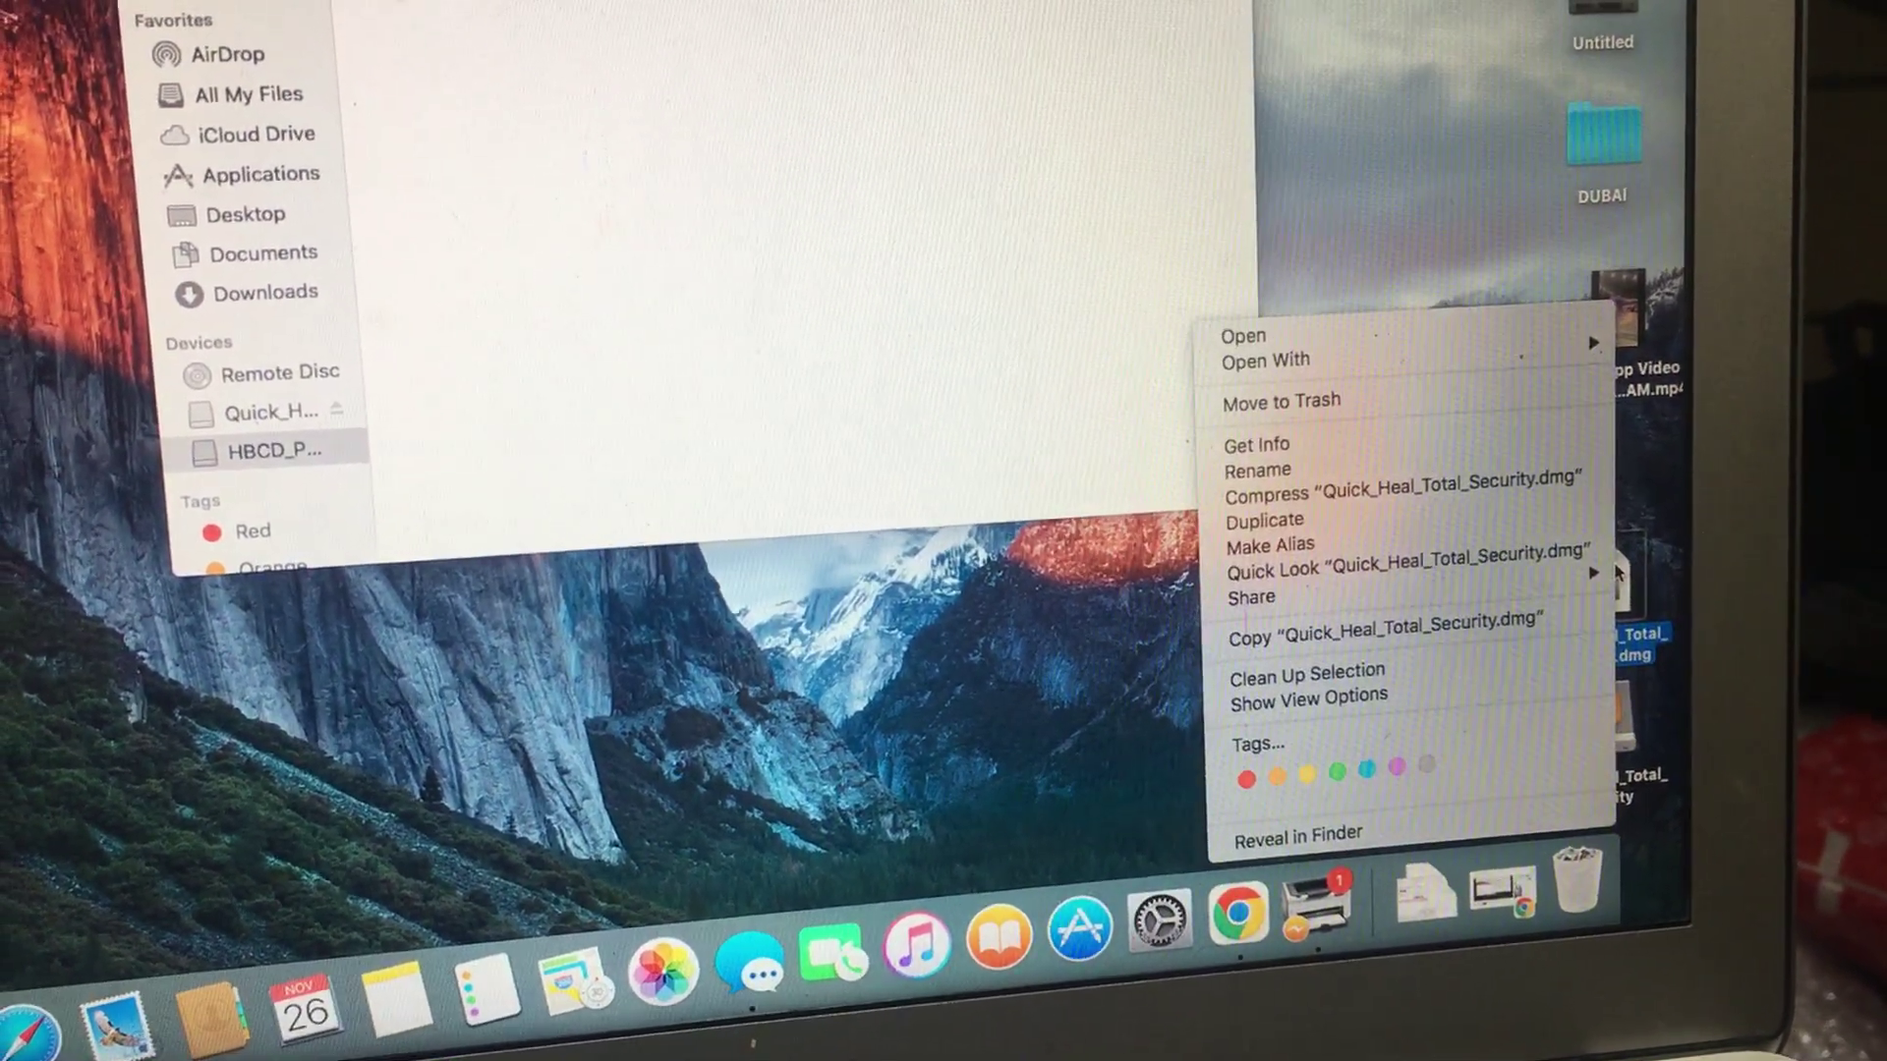
left_click(1470, 626)
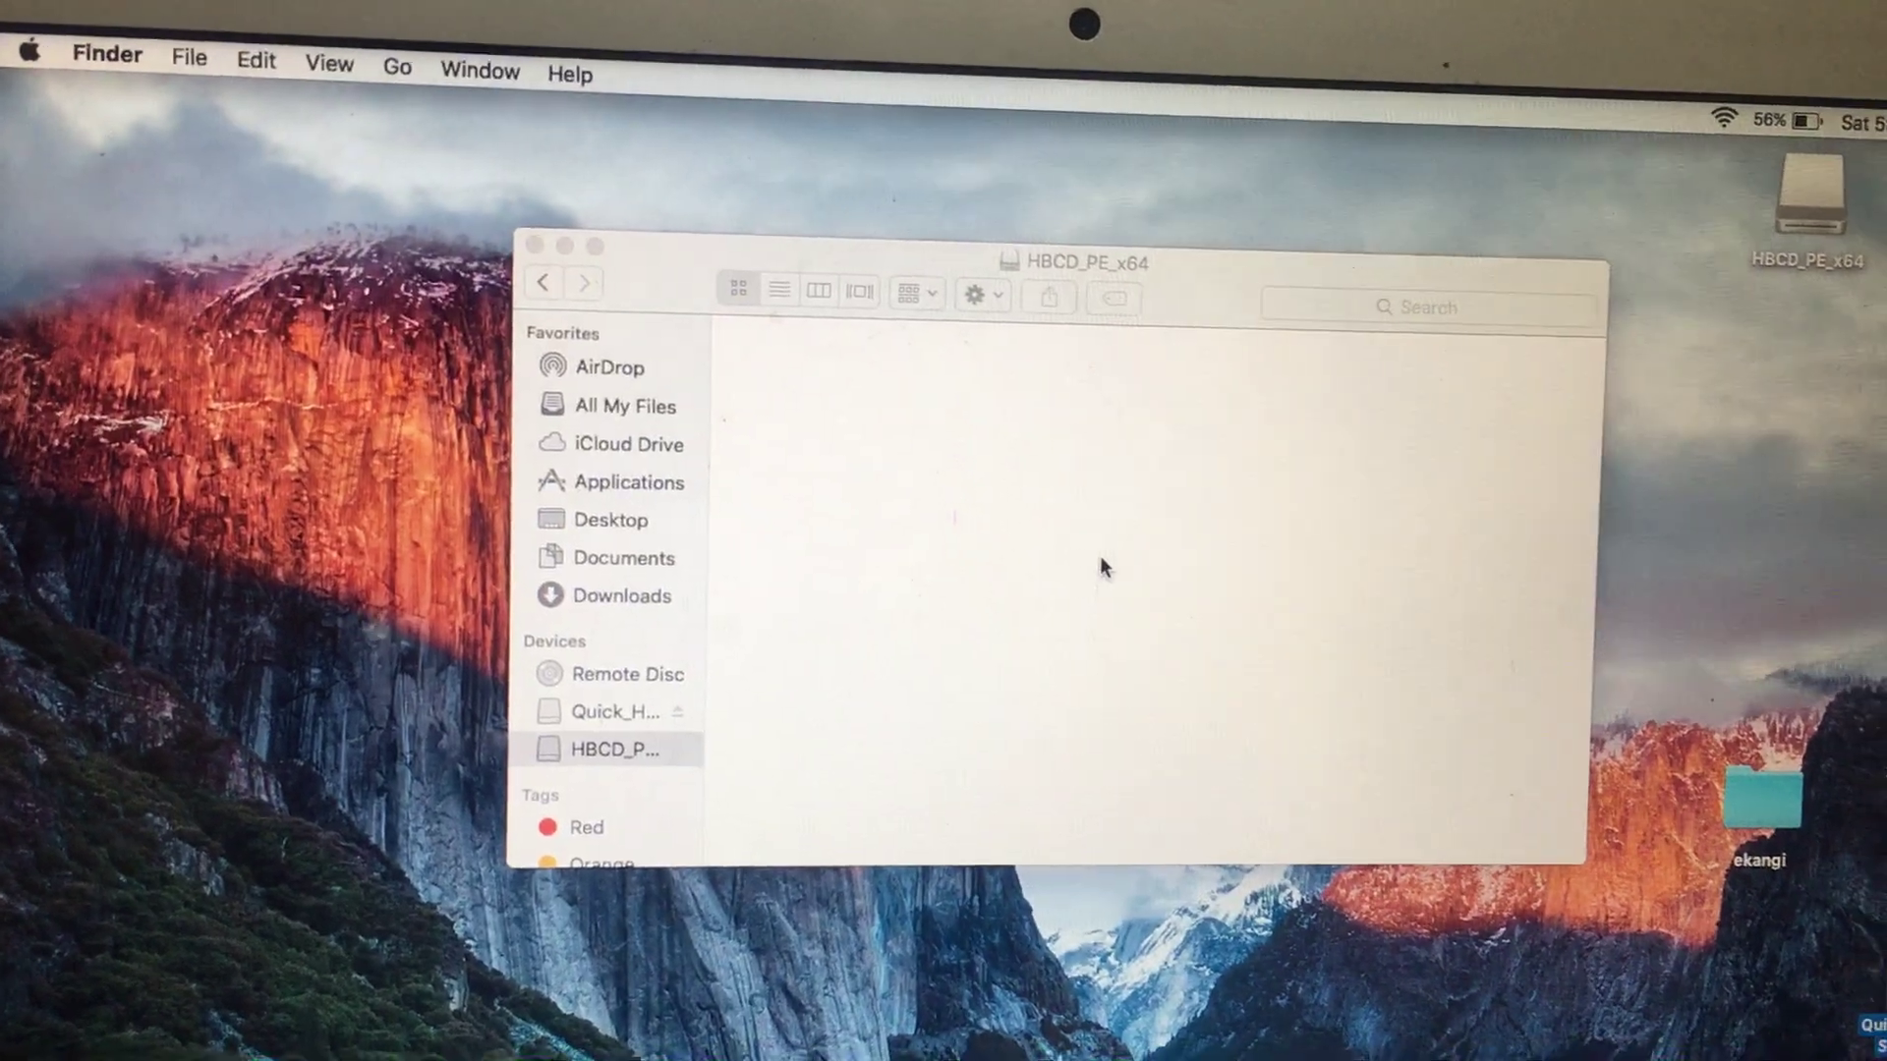
- Paste the Quick_Heal disk image into the HBCD_PE_x64 drive window
left_click(1100, 567)
right_click(1101, 566)
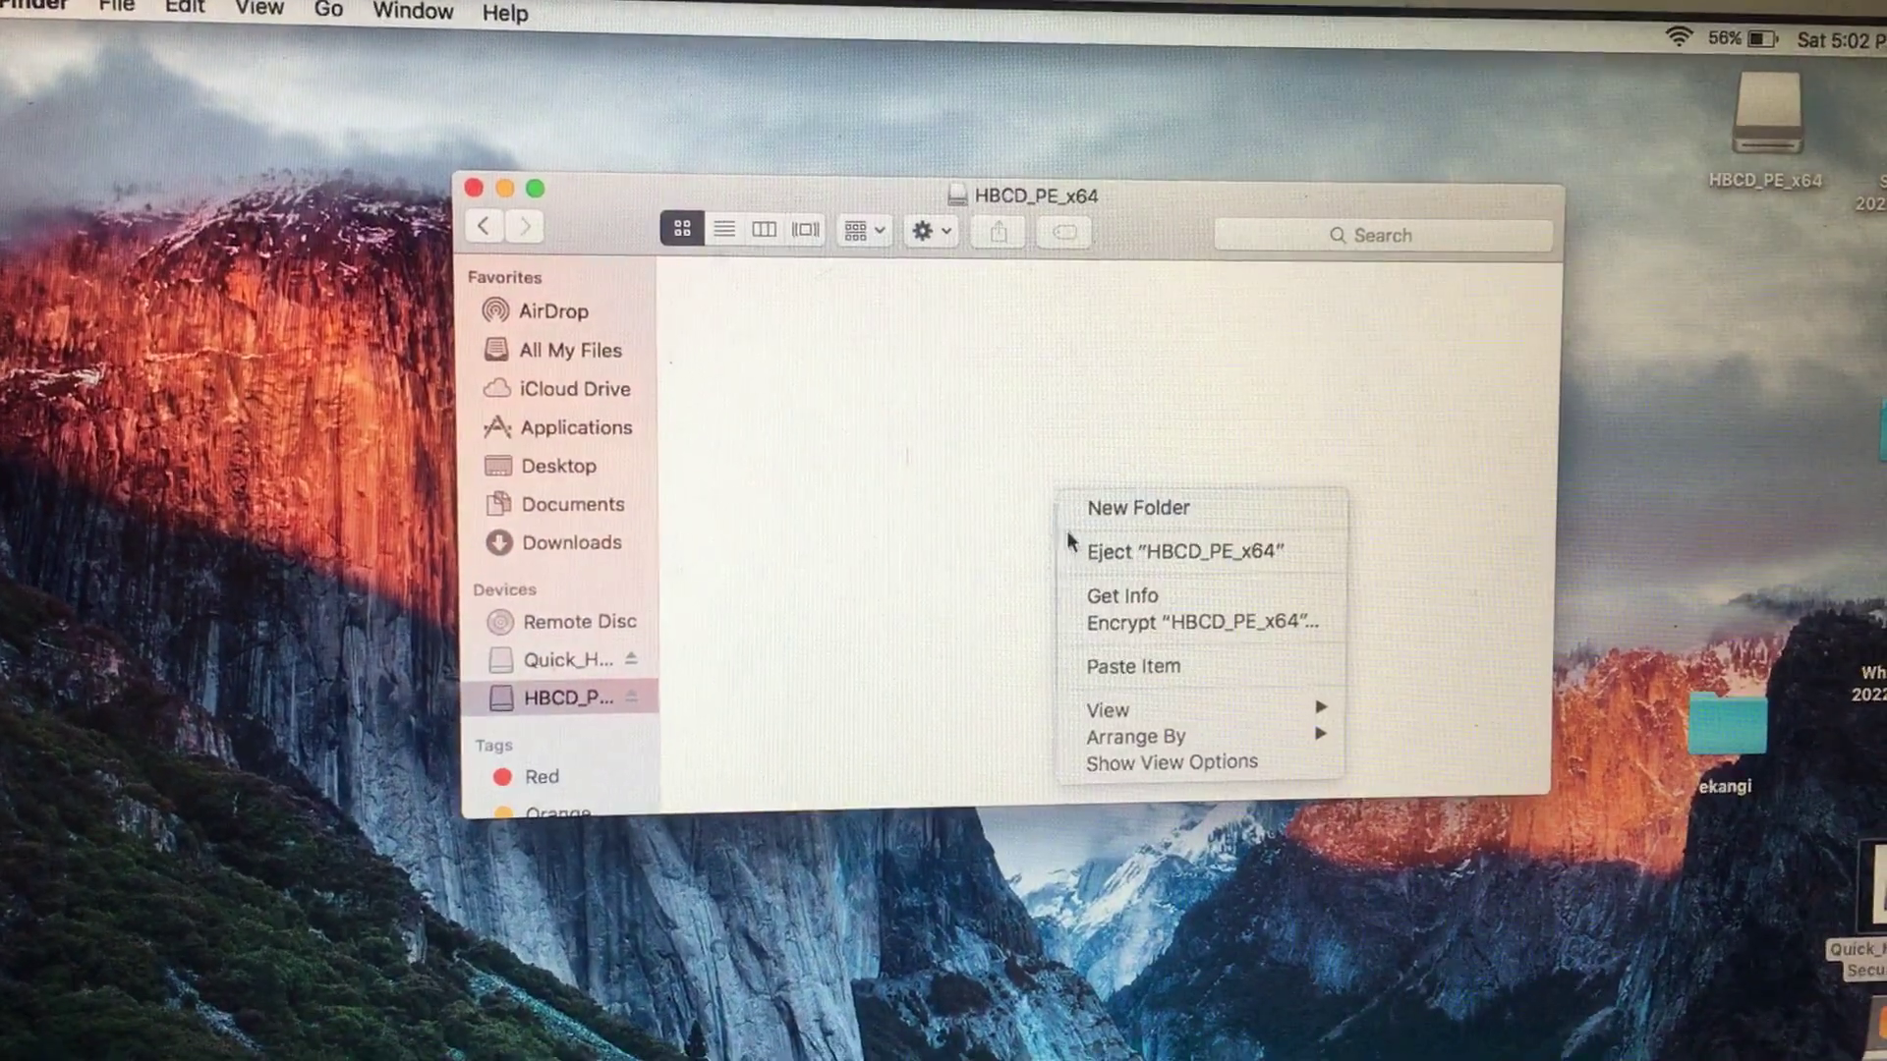
left_click(1115, 669)
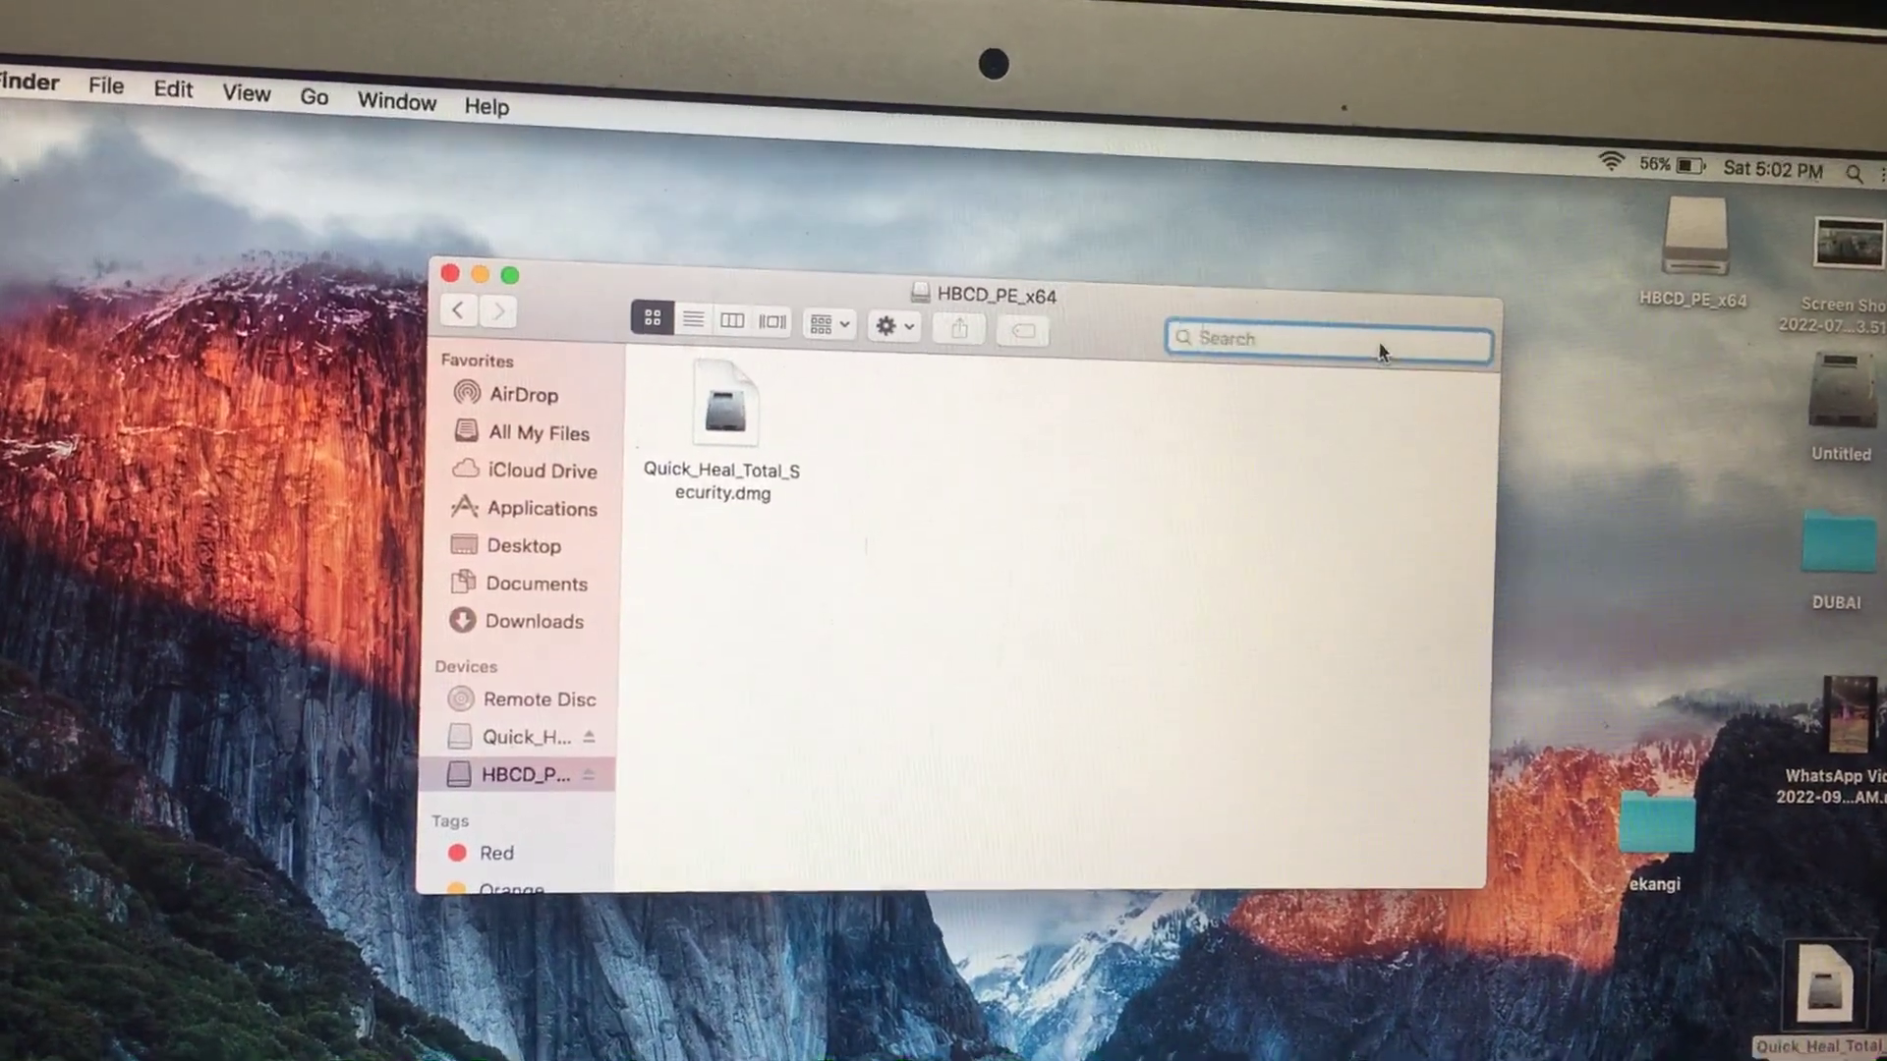
type("dis")
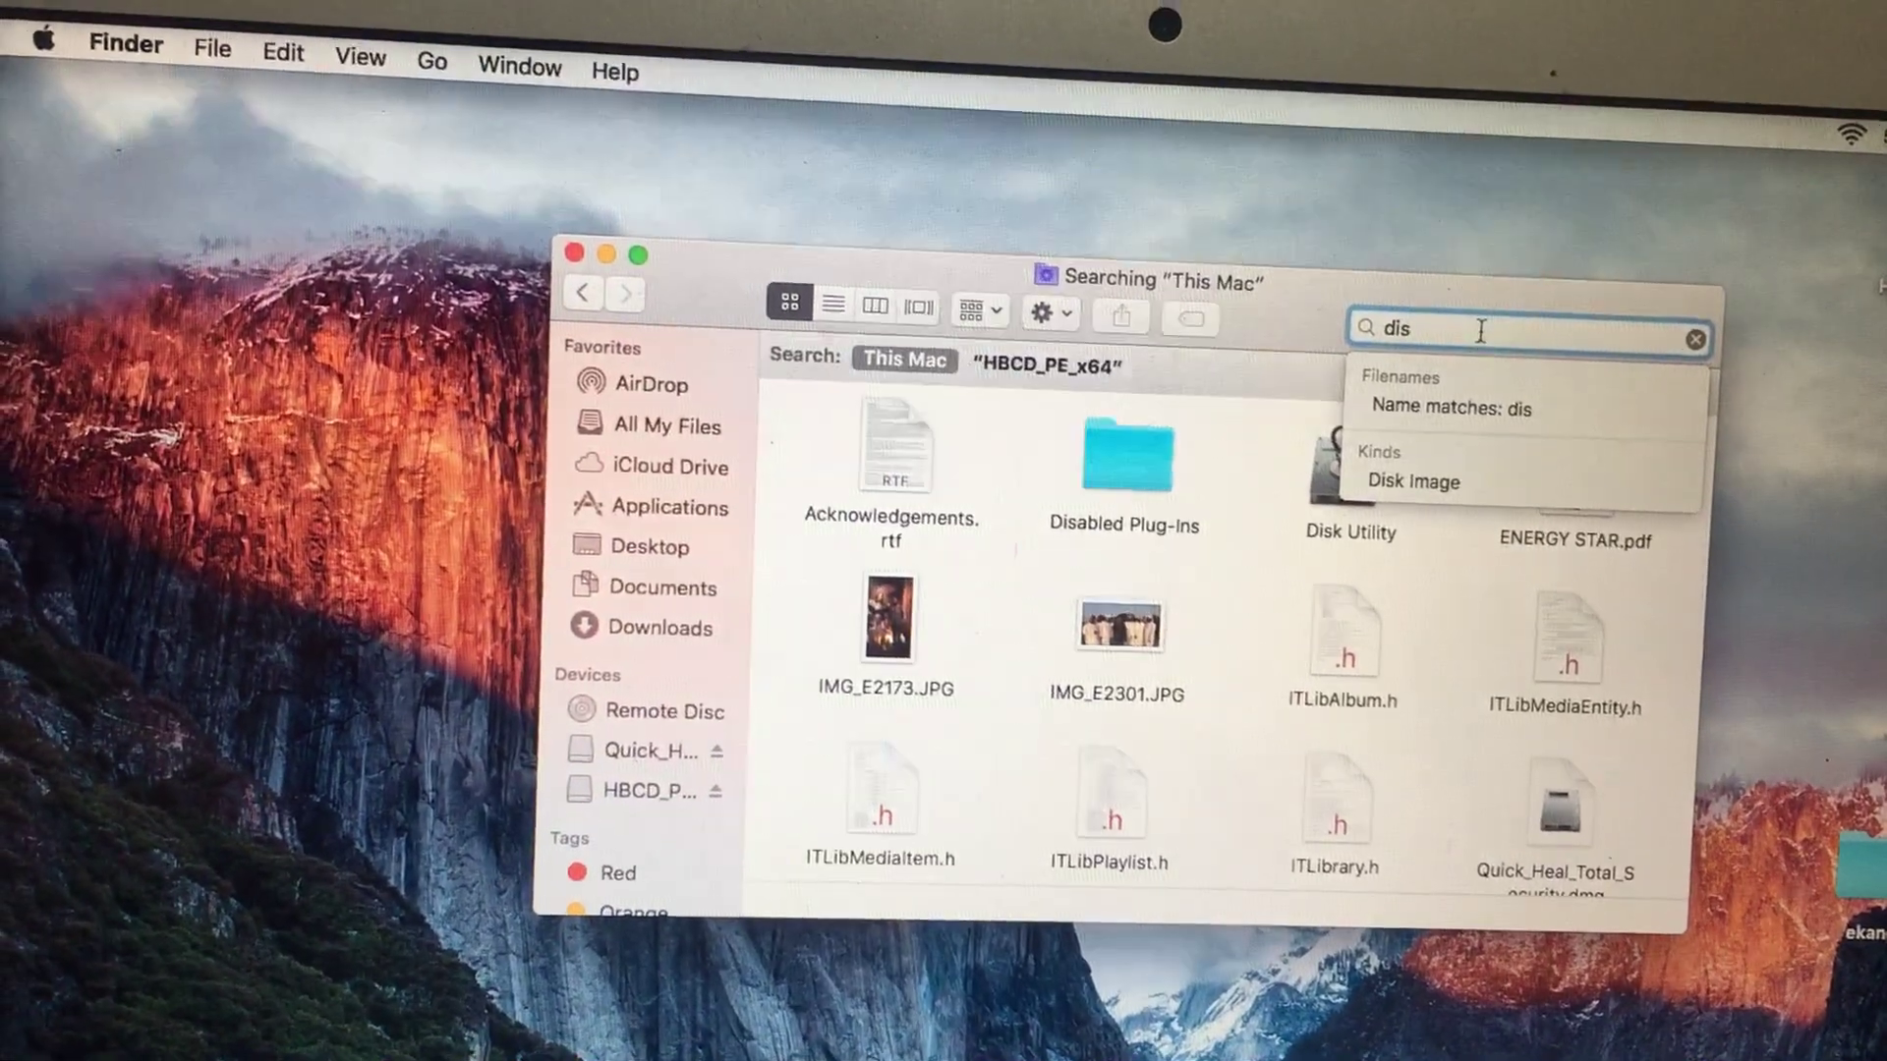
type("k ")
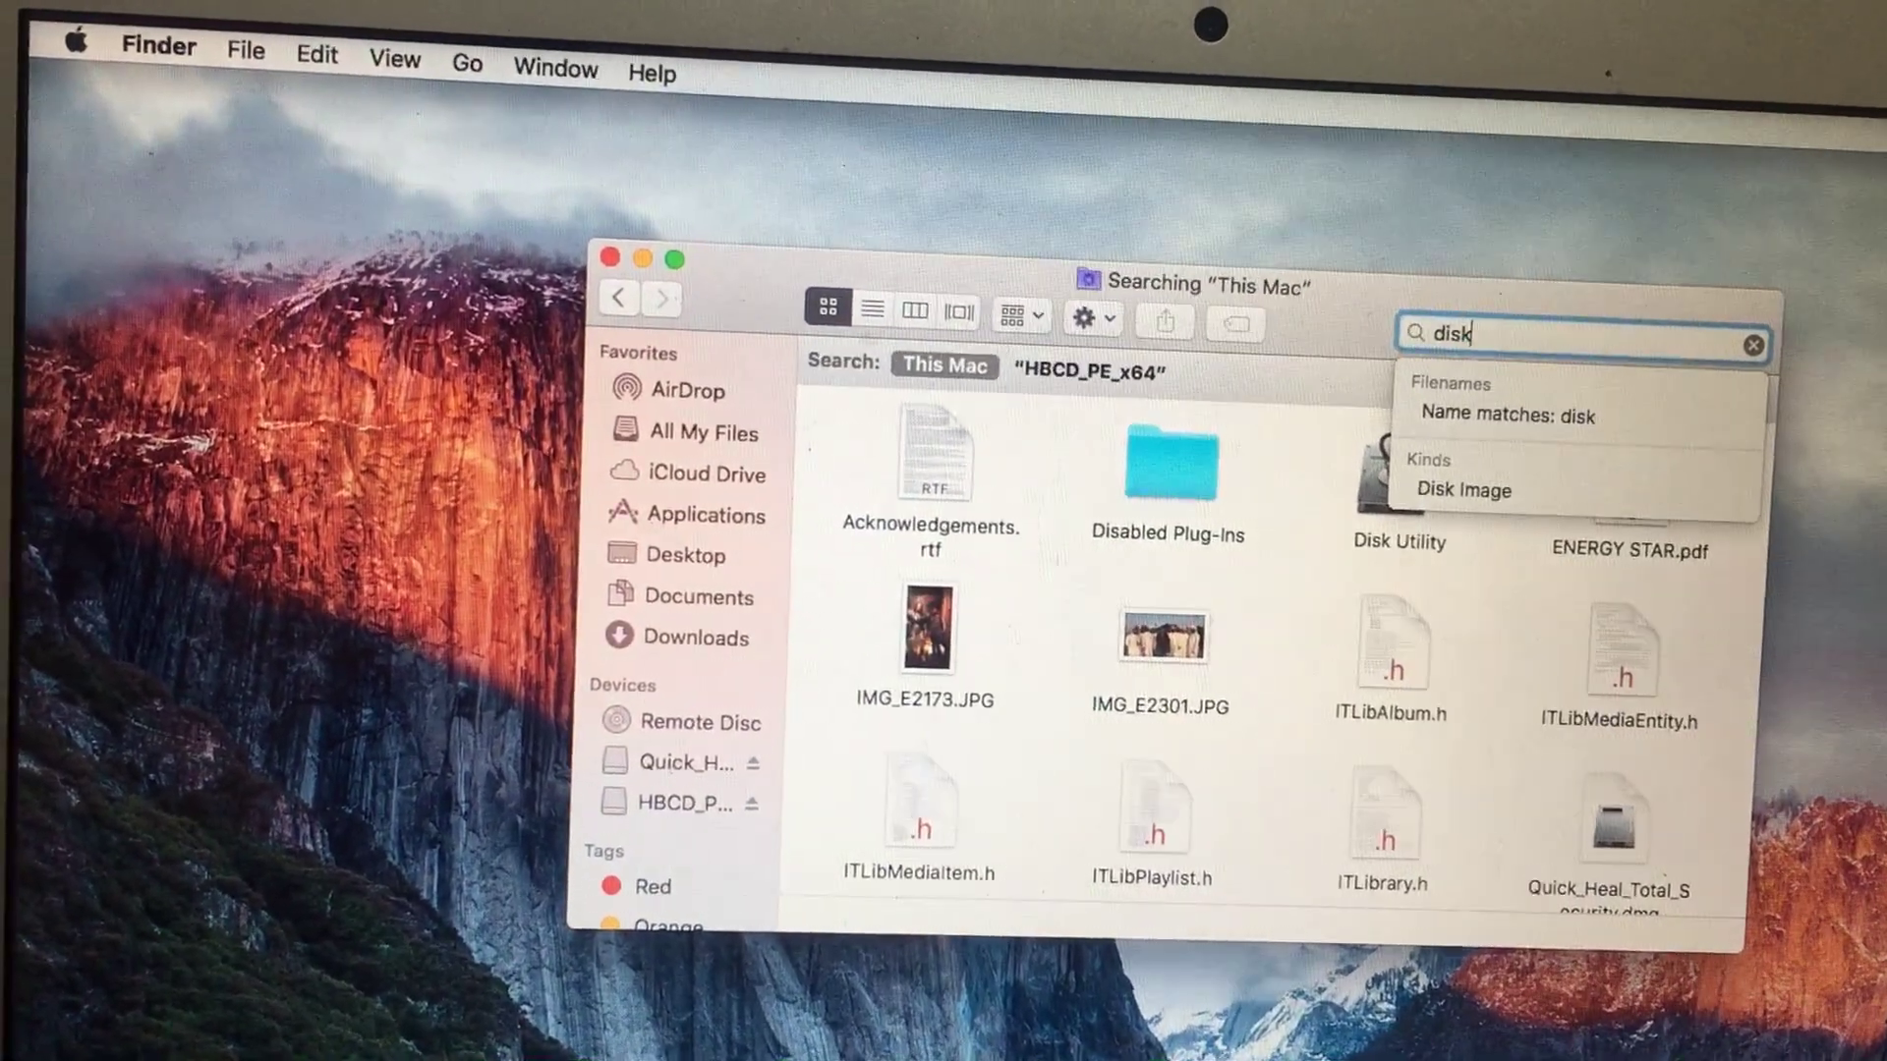
type("uti")
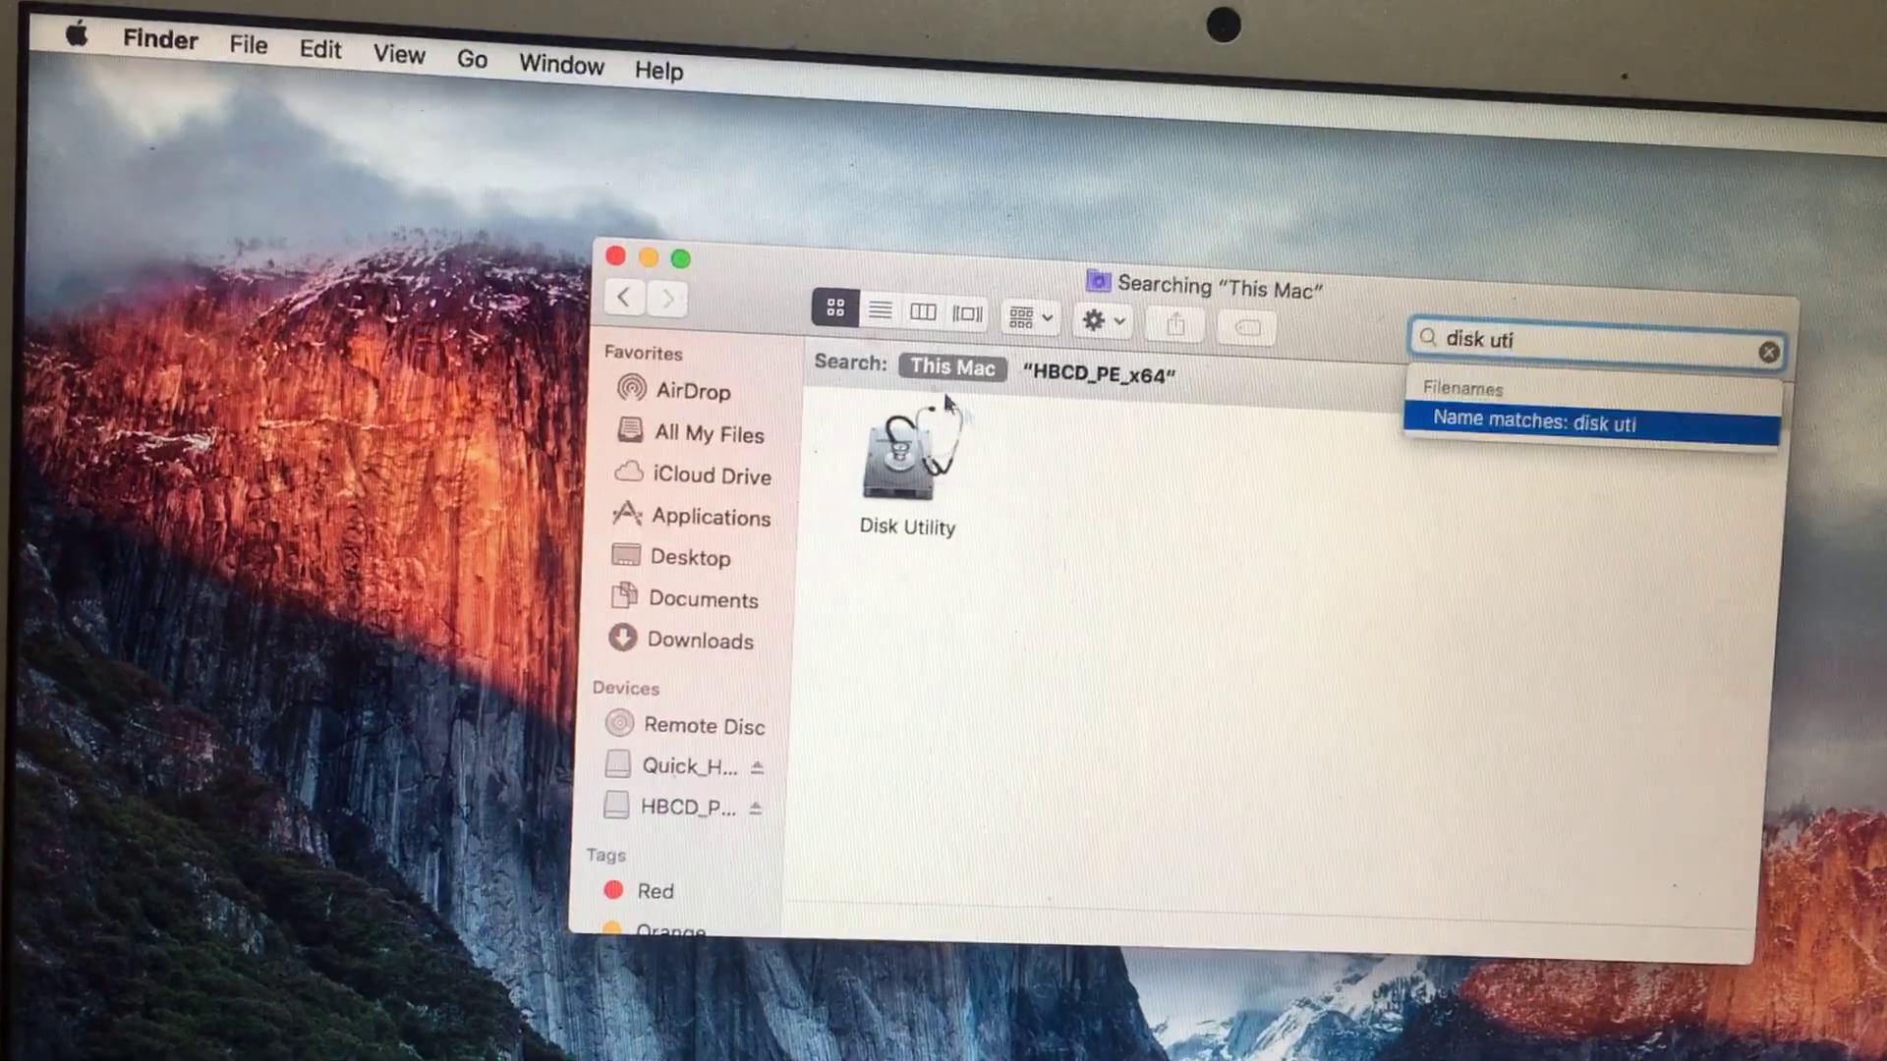
- Launch Disk Utility from the 'disk uti' results and select HBCD_PE_x64
double_click(898, 470)
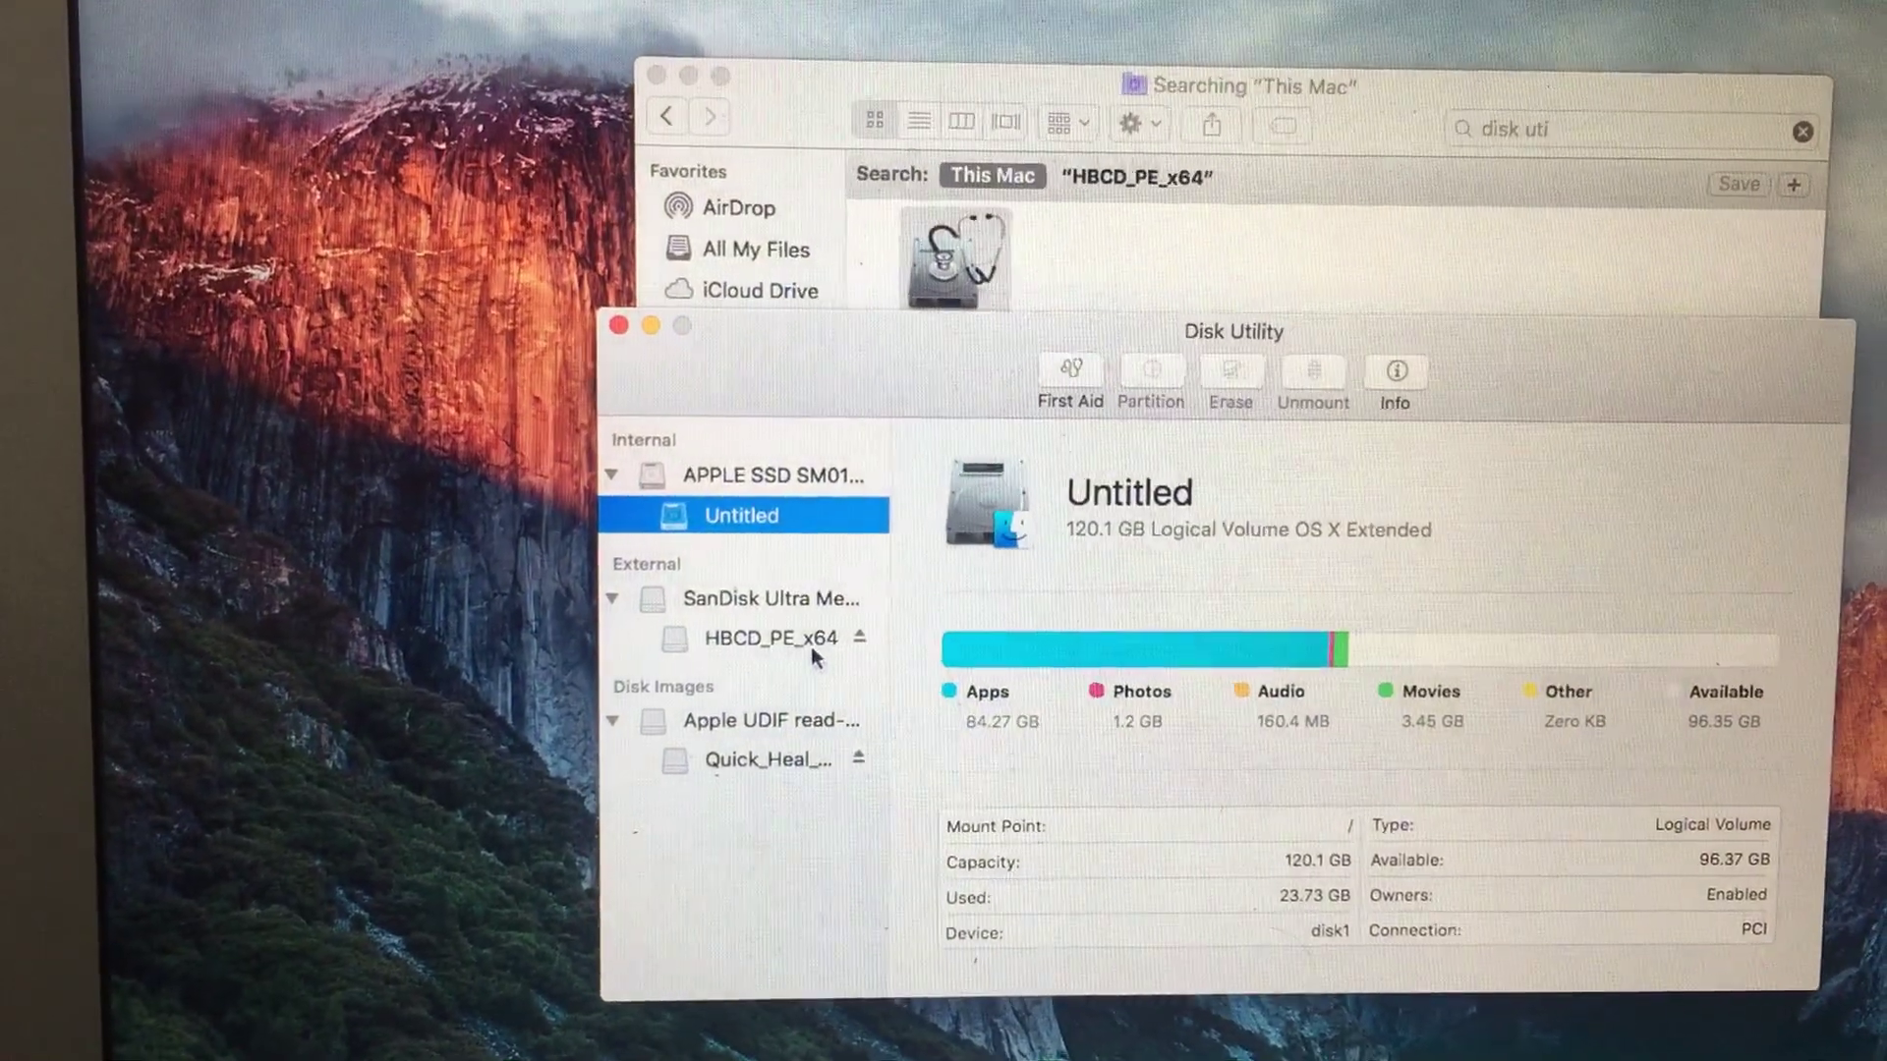
left_click(780, 636)
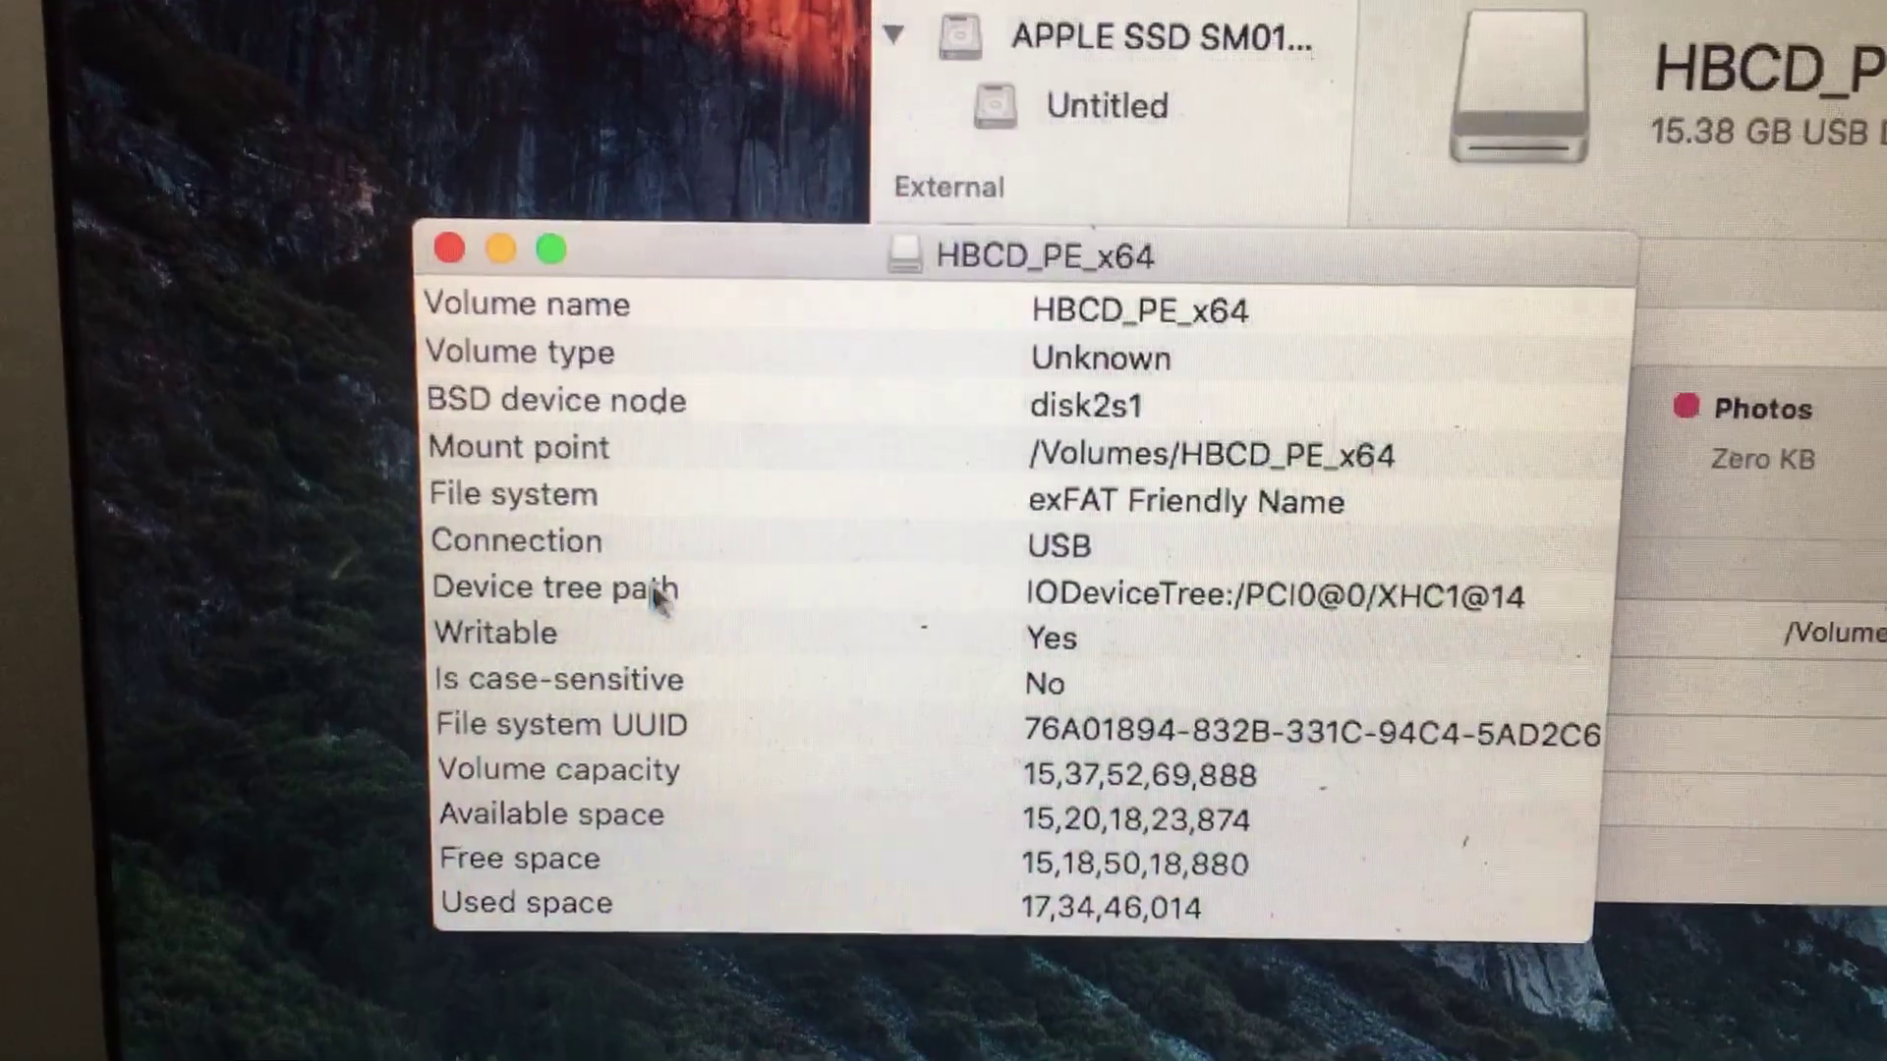
- Point out the Writable row reading Yes for the exFAT HBCD_PE_x64 volume
left_click(570, 631)
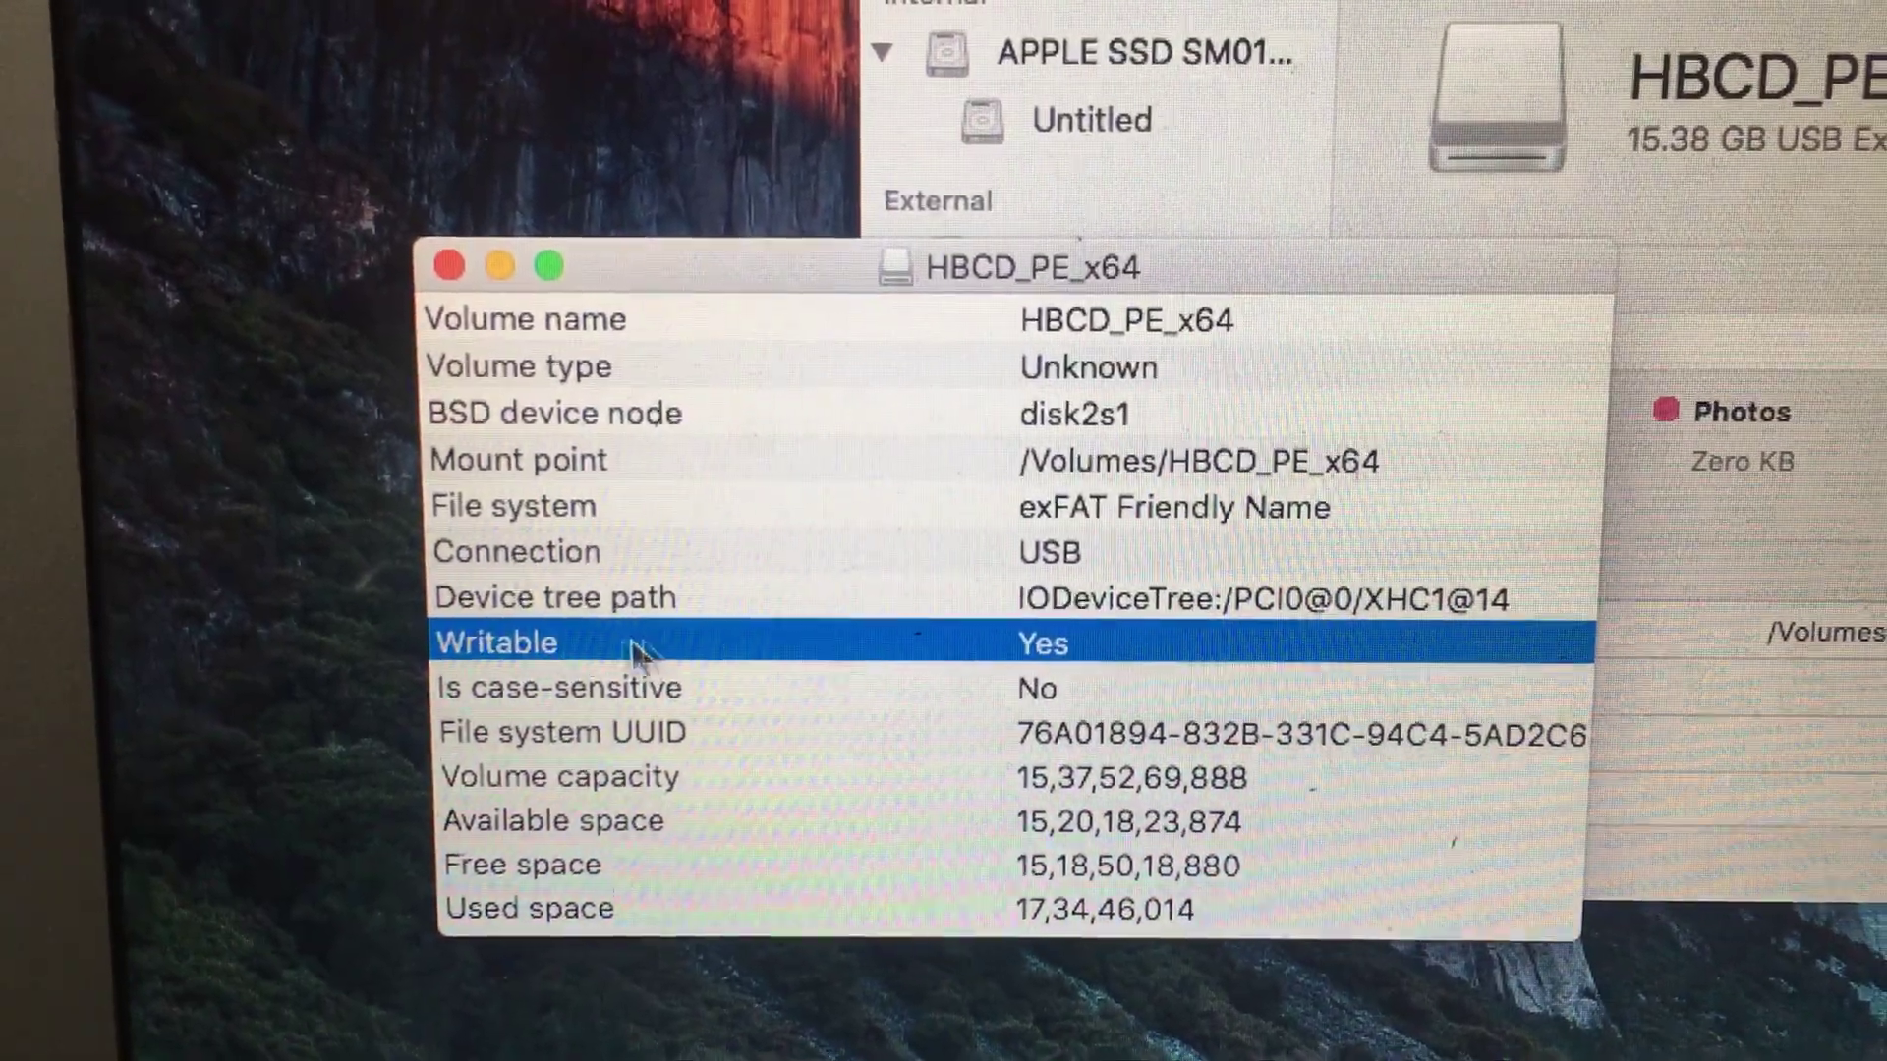